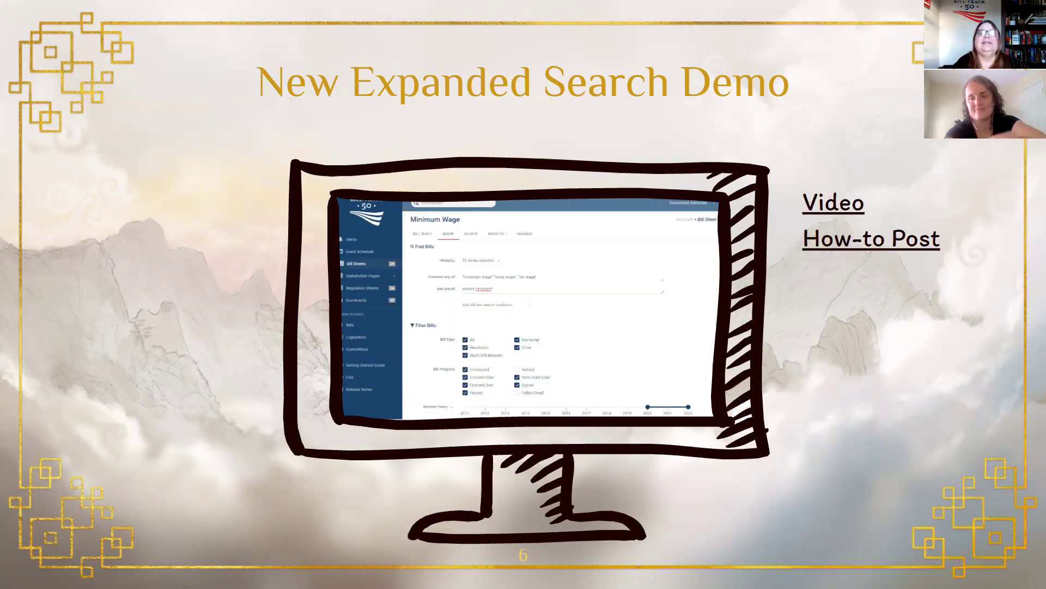
Step: Switch to BillTrack50 in the browser and create a new bill sheet of type Bill Query named "Complicated Query"
{"action": "key", "text": "alt+Tab"}
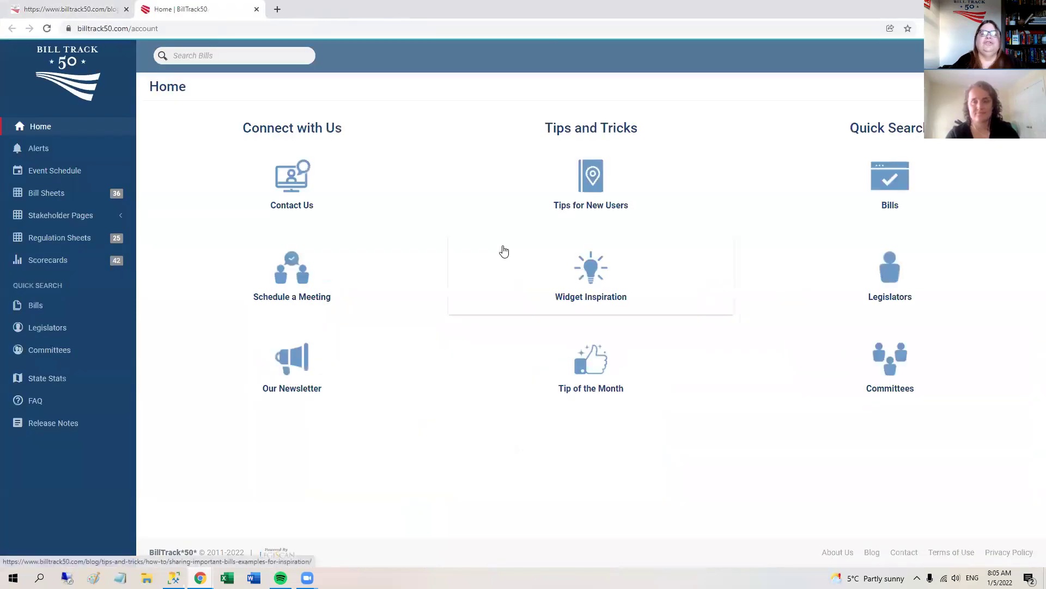
{"action": "left_click", "coordinate": [61, 193]}
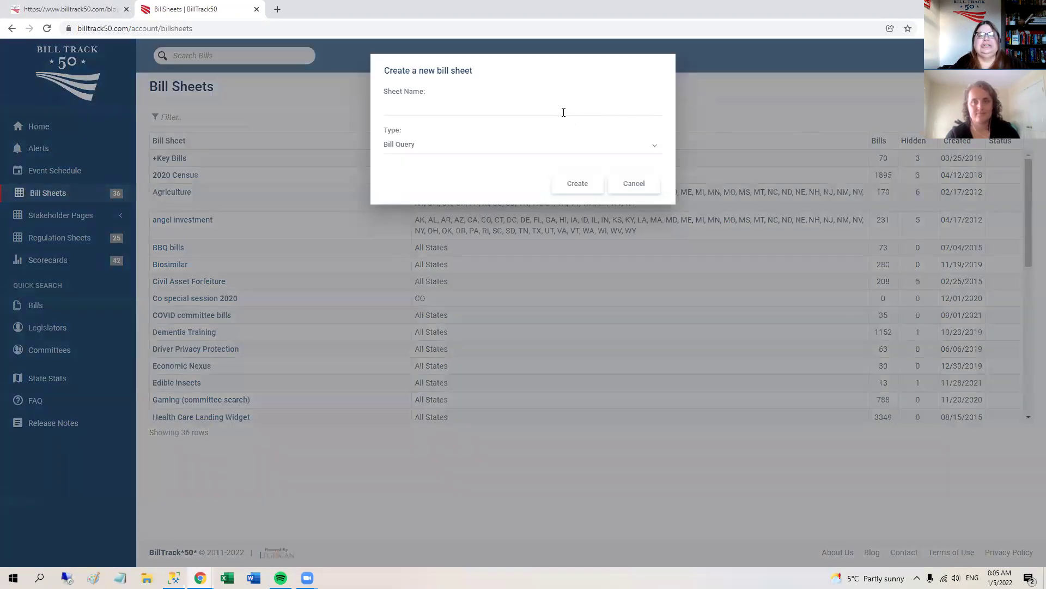
{"action": "left_click", "coordinate": [564, 112]}
{"action": "type", "text": "V"}
{"action": "key", "text": "BackSpace"}
{"action": "type", "text": "Complicated W"}
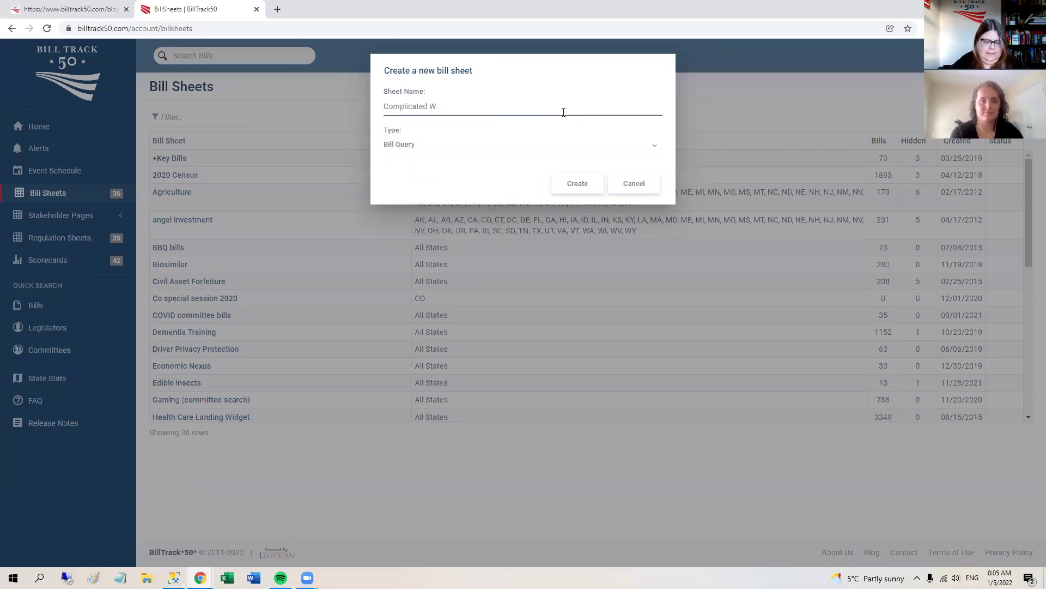
{"action": "key", "text": "BackSpace"}
{"action": "type", "text": "Query"}
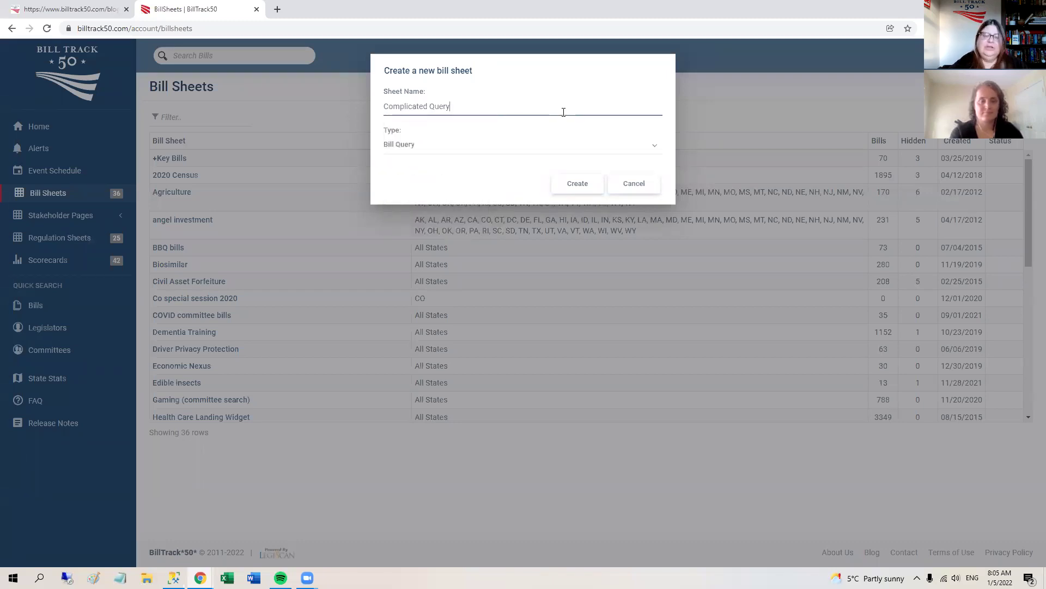
{"action": "left_click", "coordinate": [582, 181]}
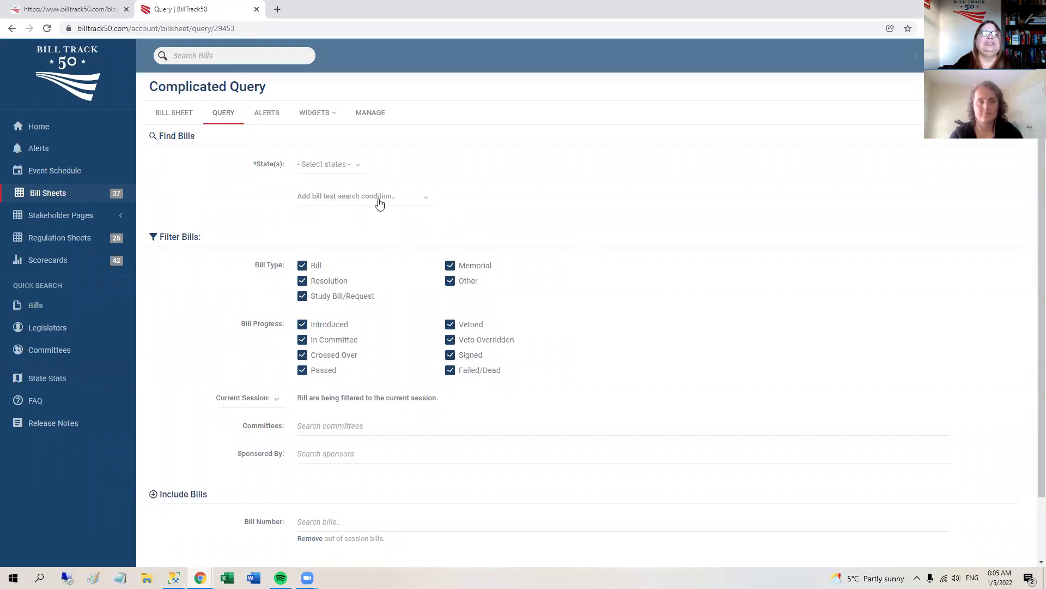
Step: Set the query to cover all available states
{"action": "left_click", "coordinate": [334, 164]}
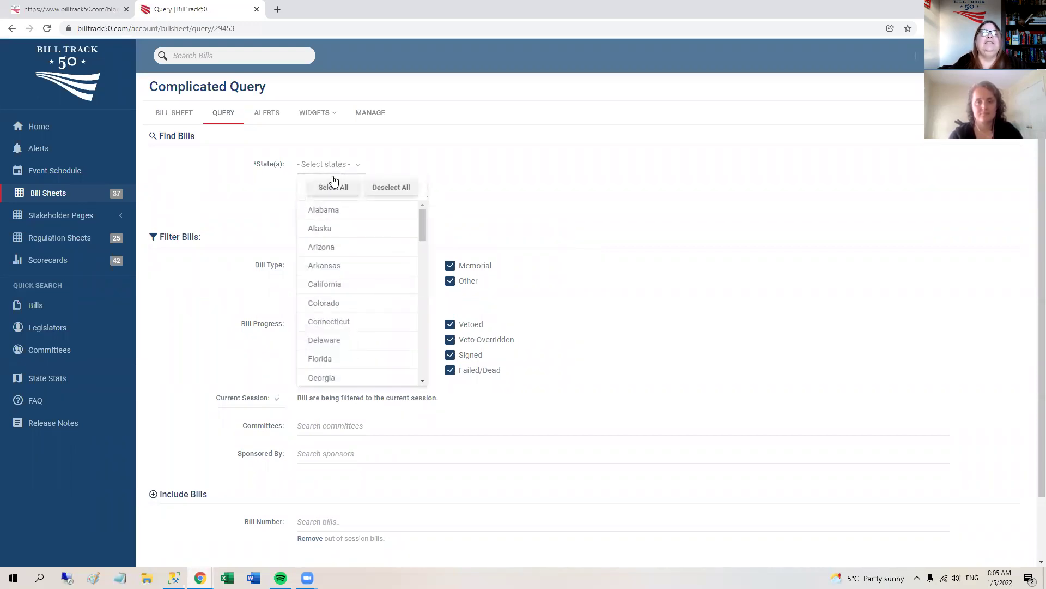
{"action": "left_click", "coordinate": [332, 188]}
{"action": "left_click", "coordinate": [517, 171]}
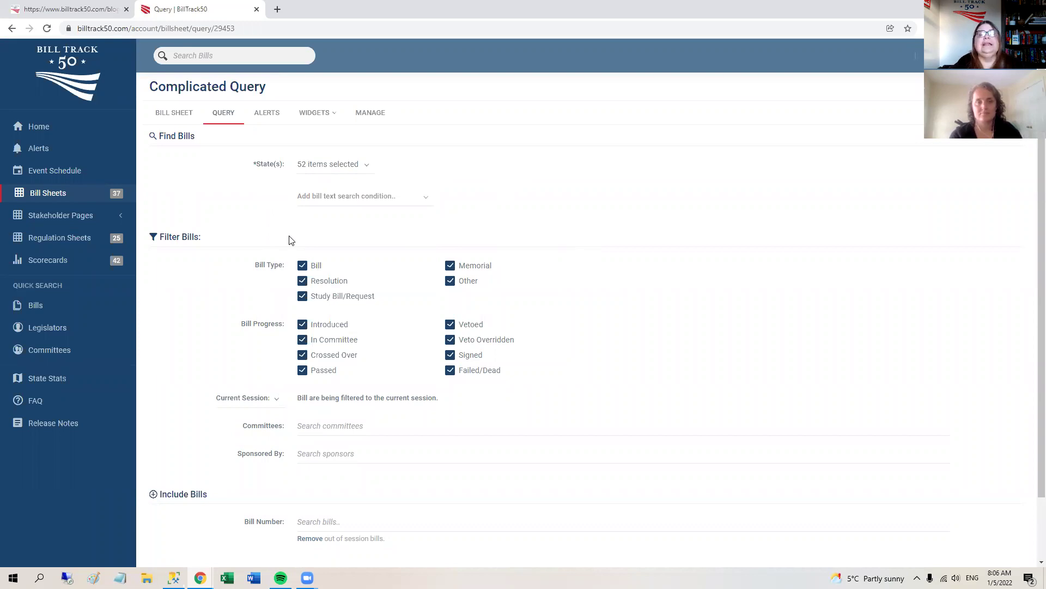
Step: Add a bill text condition that must contain any of: Marijuana marihuana cannab*
{"action": "left_click", "coordinate": [373, 203]}
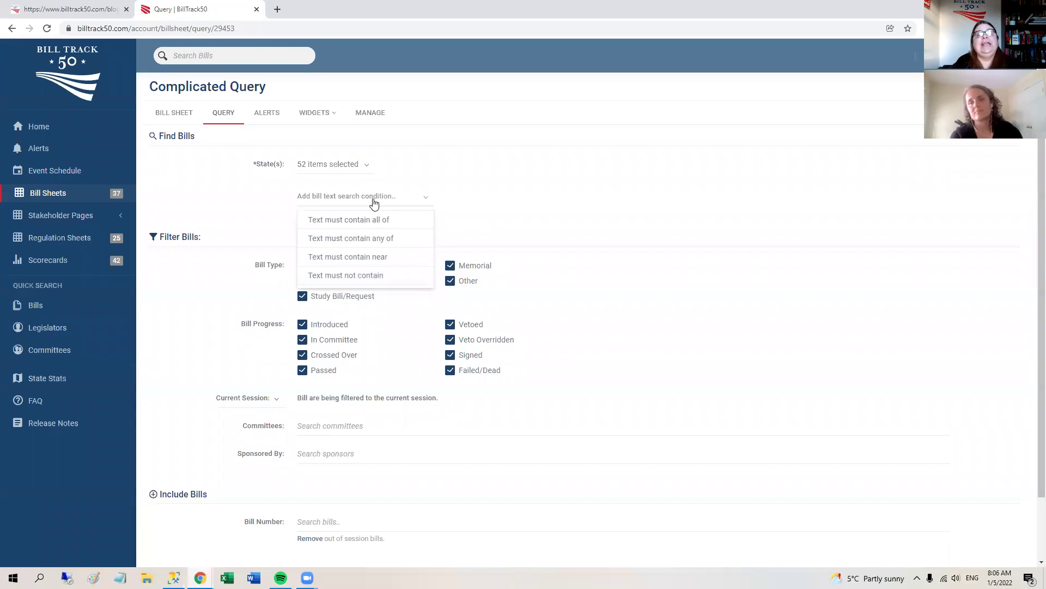
{"action": "left_click", "coordinate": [380, 243]}
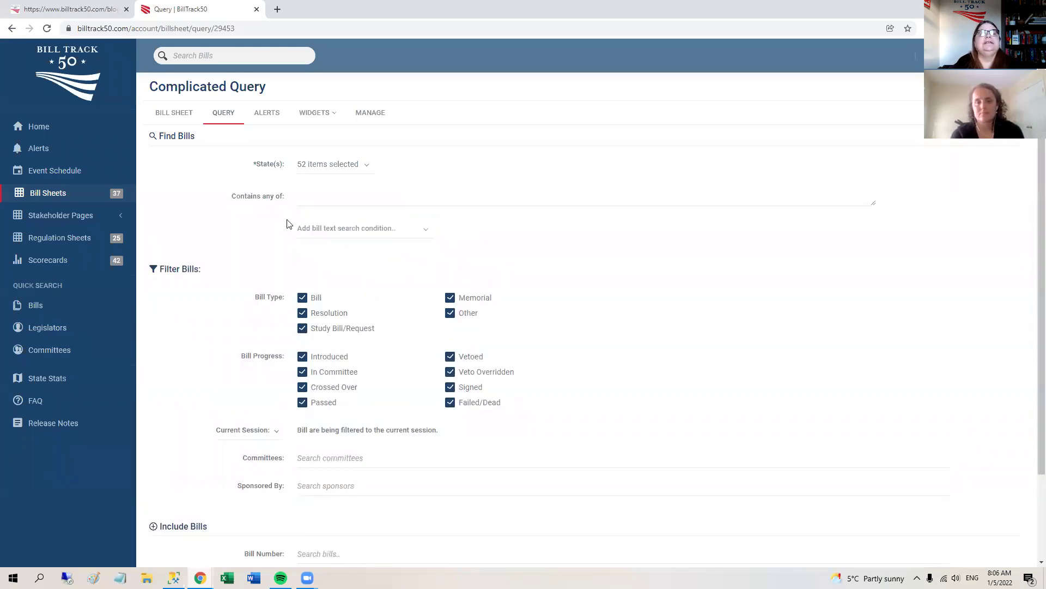
{"action": "left_click", "coordinate": [330, 202]}
{"action": "type", "text": "Marijuana marihuana"}
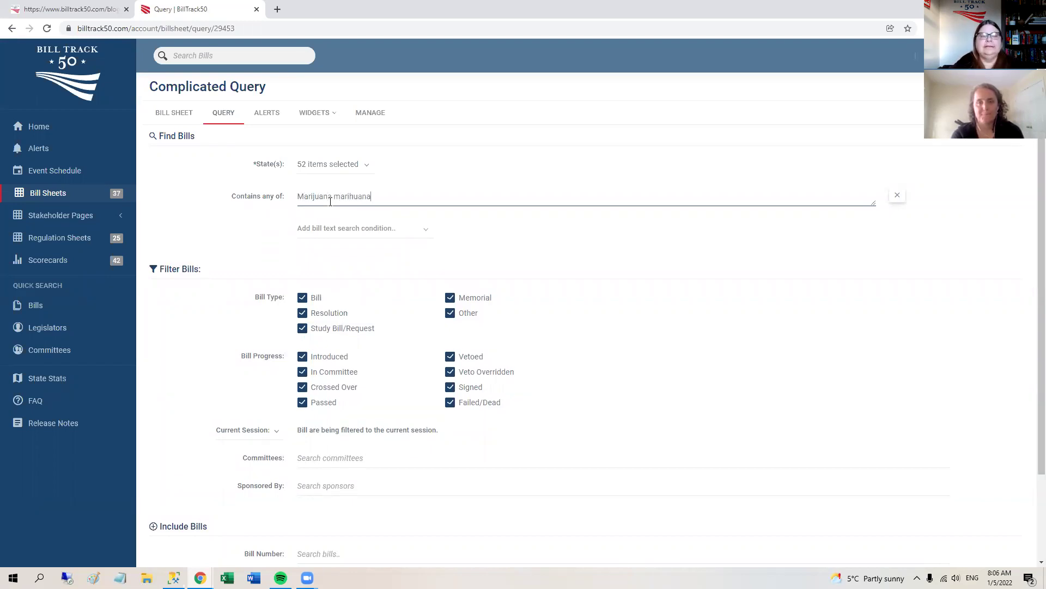
{"action": "type", "text": " cannab*"}
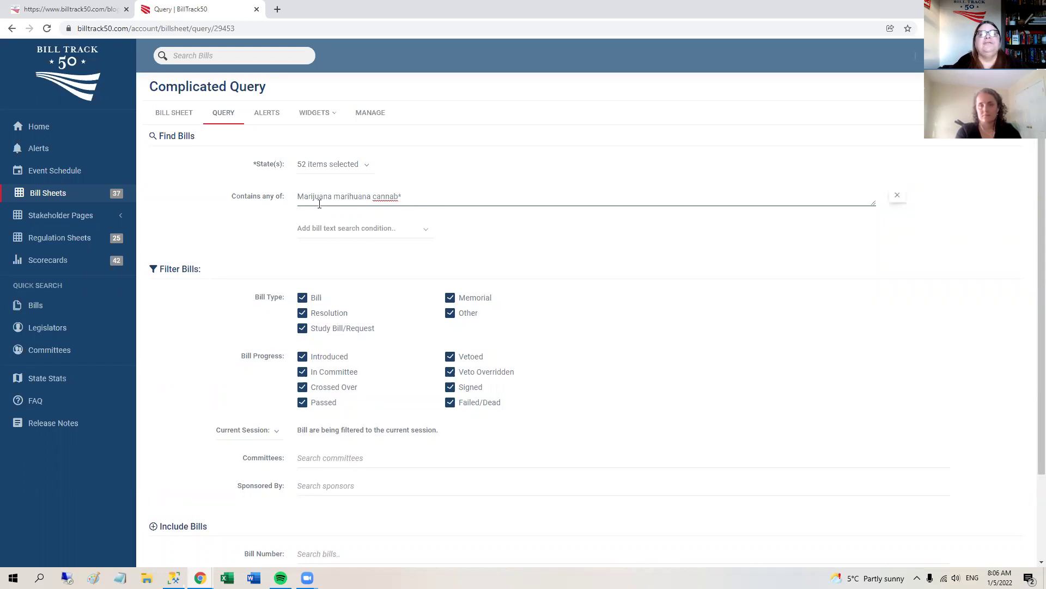
Step: Add a second any-of bill text condition with the terms expung* expunct* "sealed records" "seal records"
{"action": "left_click", "coordinate": [360, 231]}
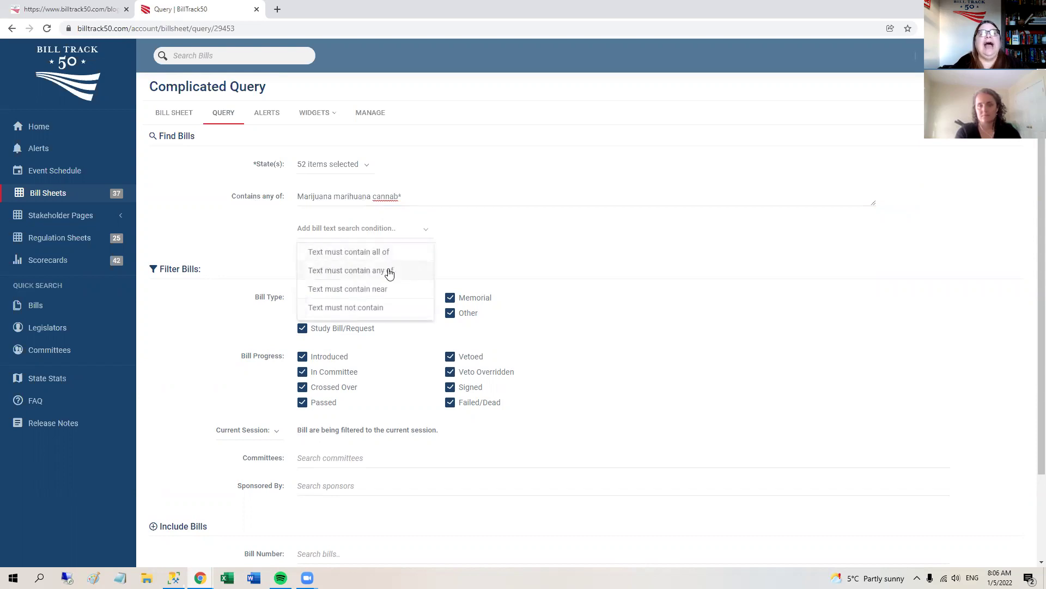
{"action": "left_click", "coordinate": [389, 274]}
{"action": "left_click", "coordinate": [330, 223]}
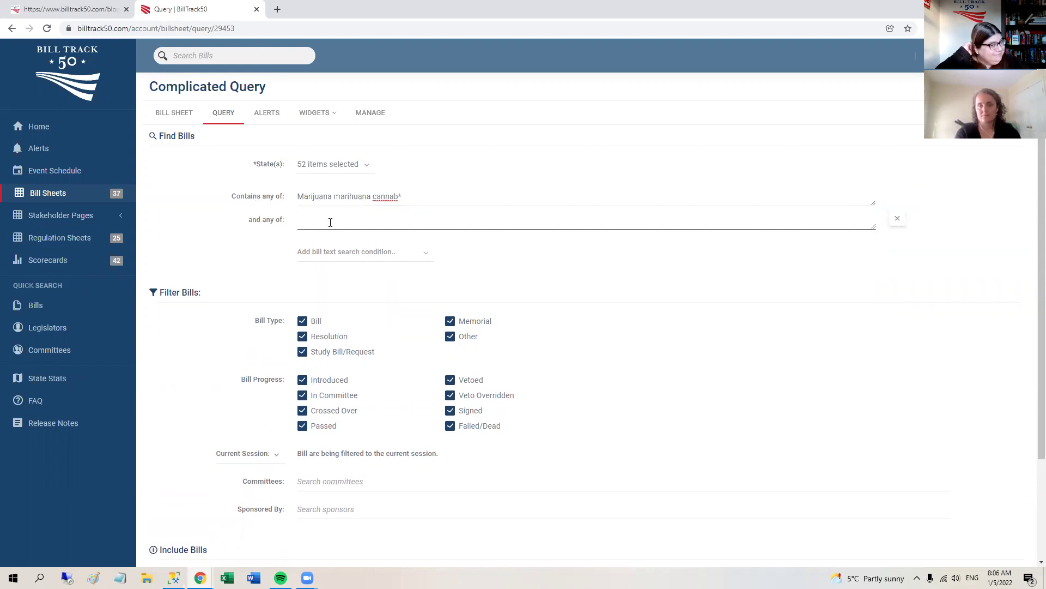
{"action": "type", "text": "expung"}
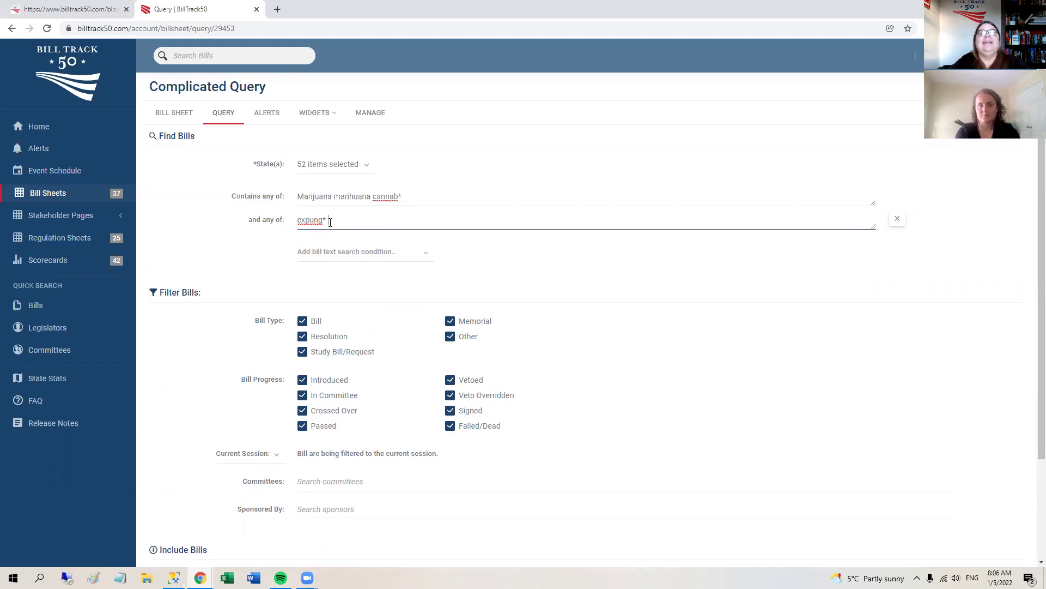
{"action": "type", "text": "*"}
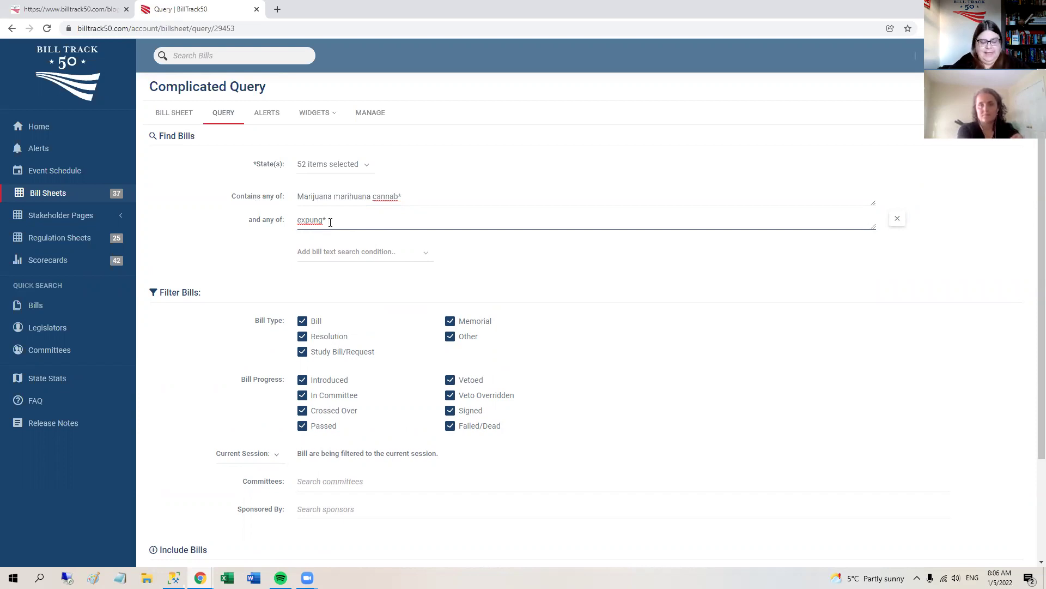
{"action": "type", "text": " expunc"}
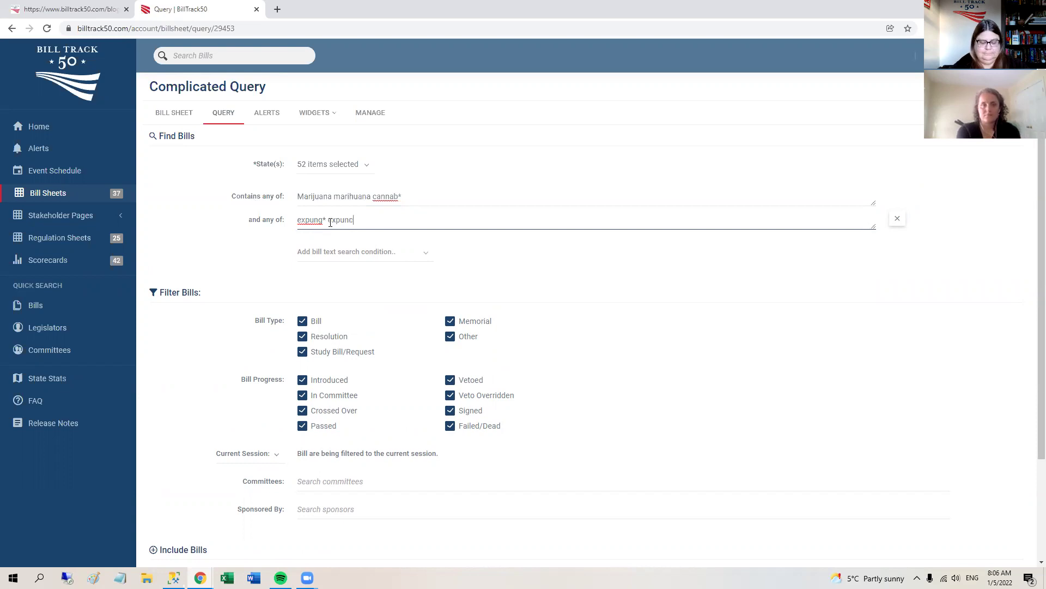
{"action": "type", "text": "t*"}
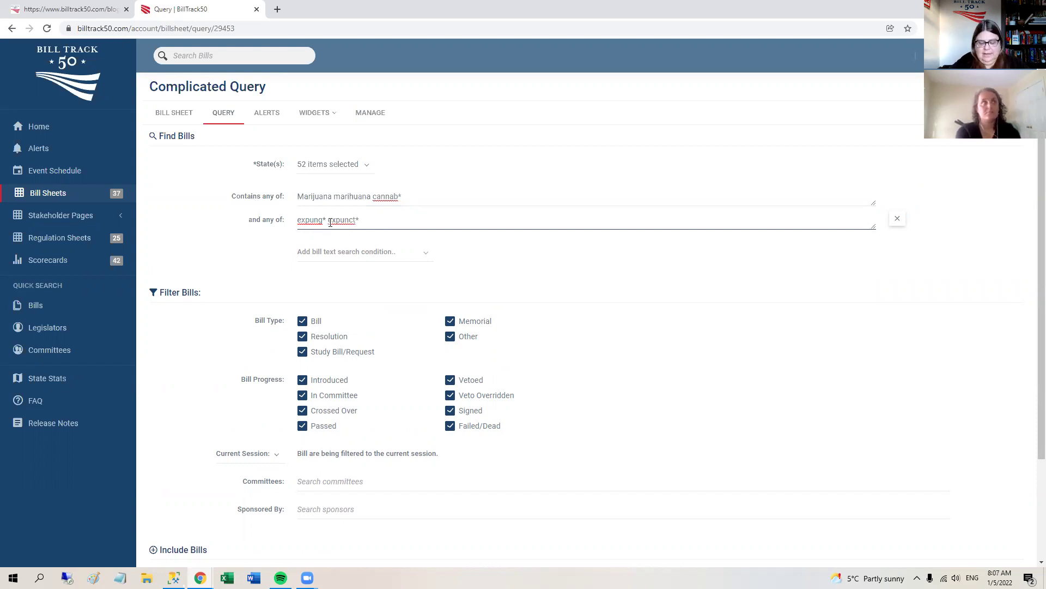
{"action": "type", "text": " \"se"}
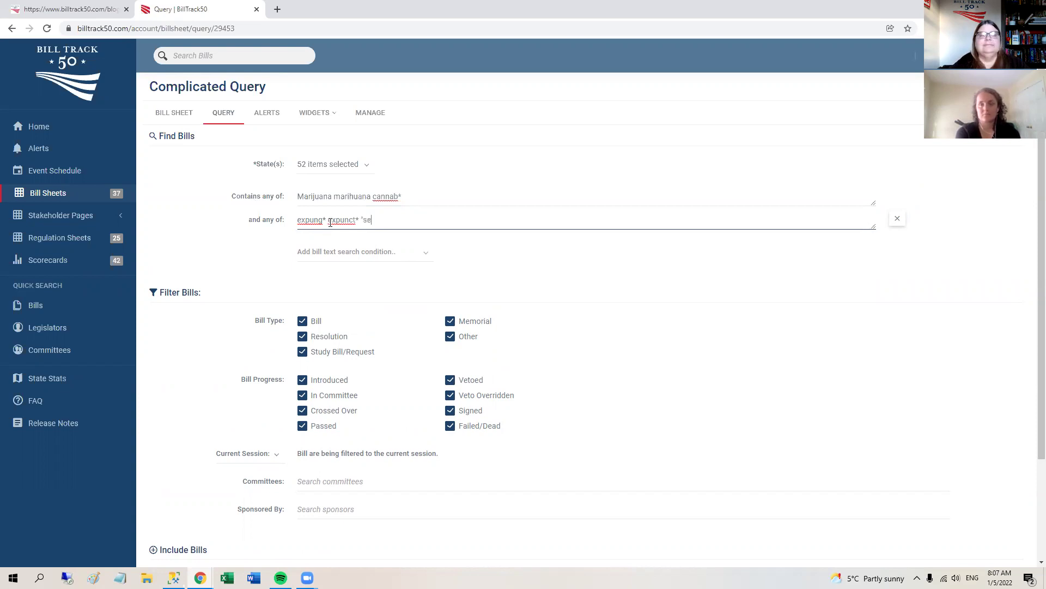
{"action": "type", "text": "aled re"}
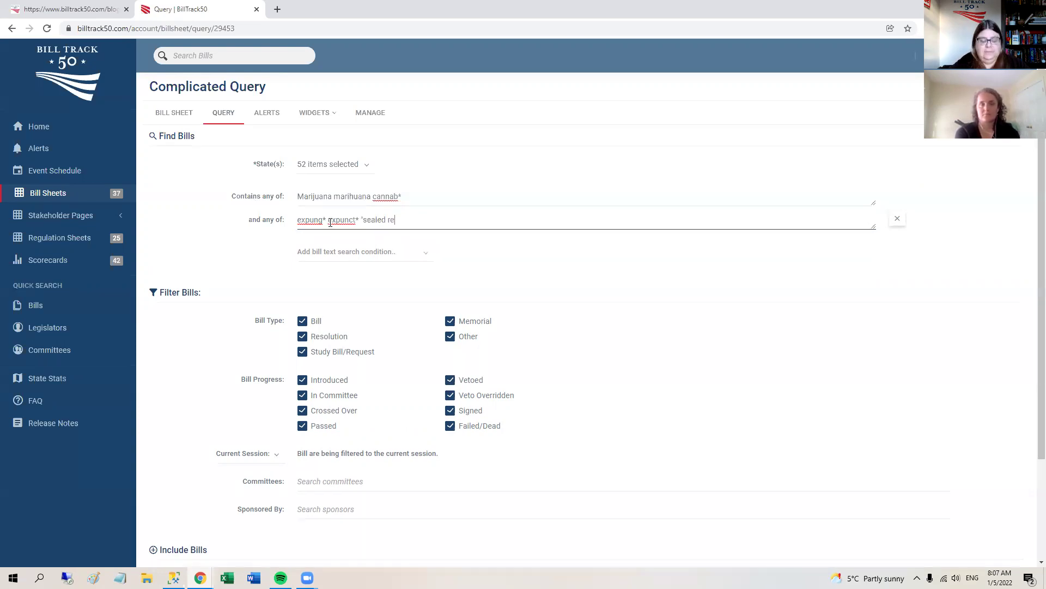
{"action": "type", "text": "cords\" \"re"}
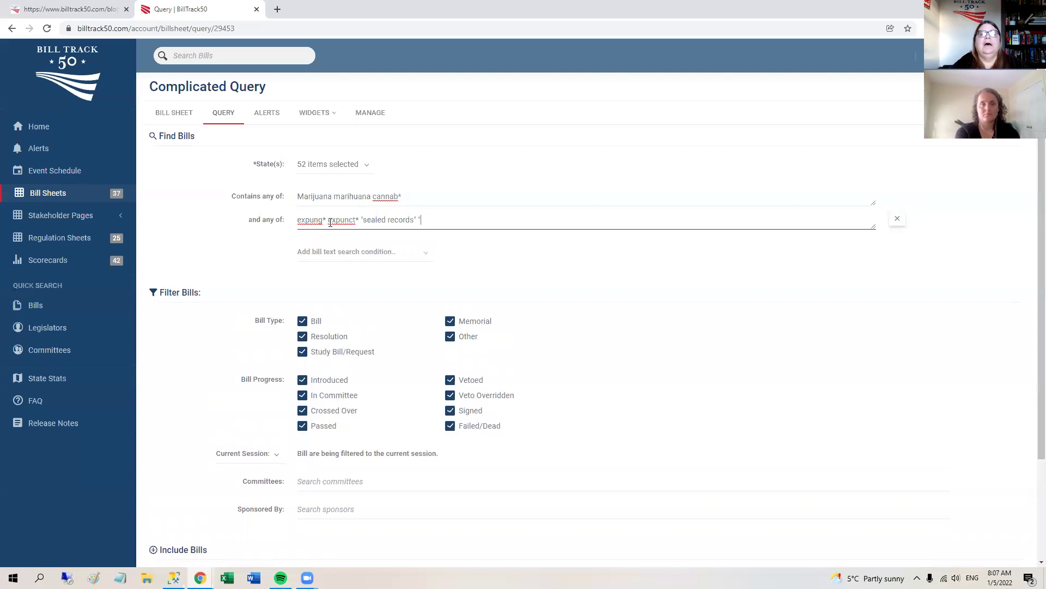
{"action": "key", "text": "BackSpace"}
{"action": "key", "text": "BackSpace"}
{"action": "type", "text": "seal "}
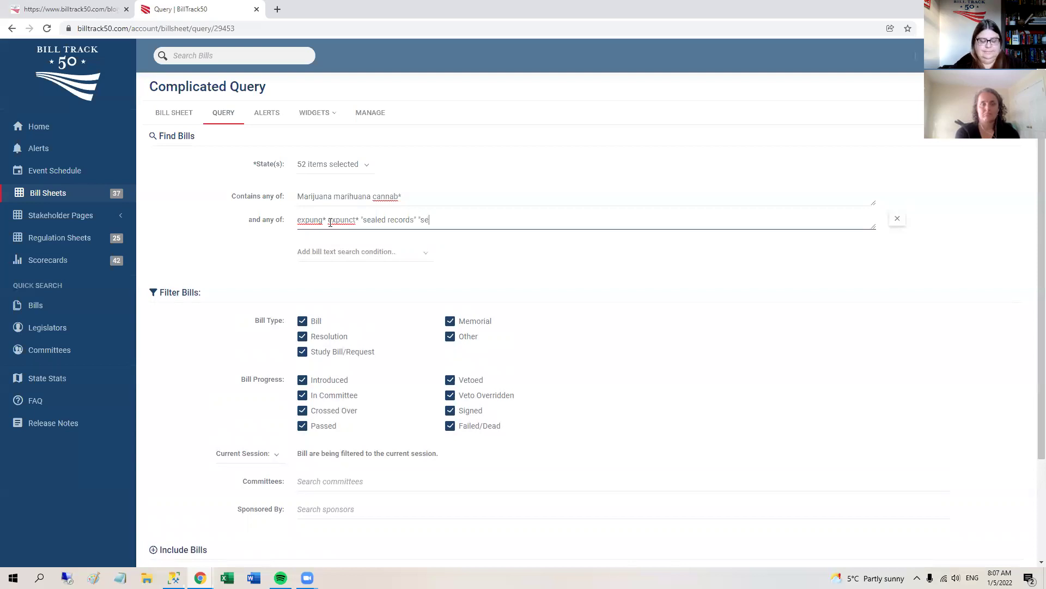
{"action": "type", "text": "records\""}
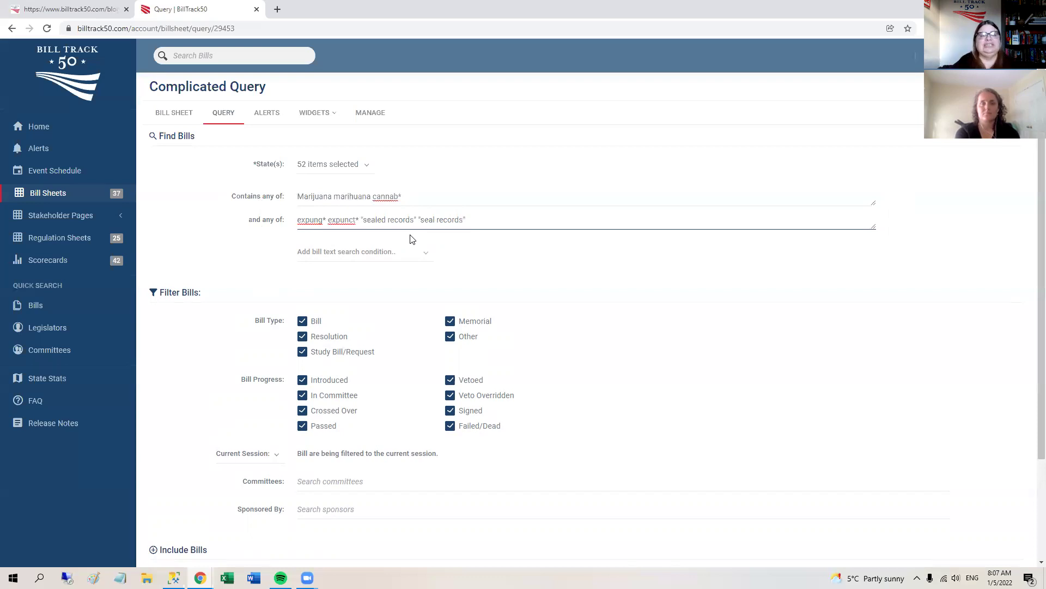
Step: Run the query with both any-of conditions to list the matching bills in the bill sheet
{"action": "left_click", "coordinate": [362, 255]}
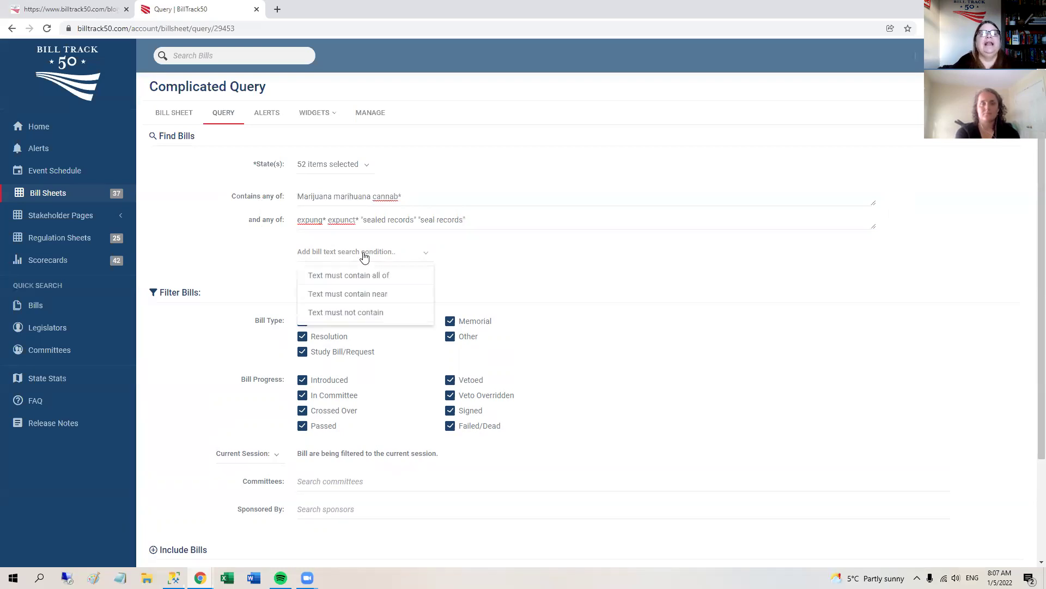
{"action": "left_click", "coordinate": [239, 268]}
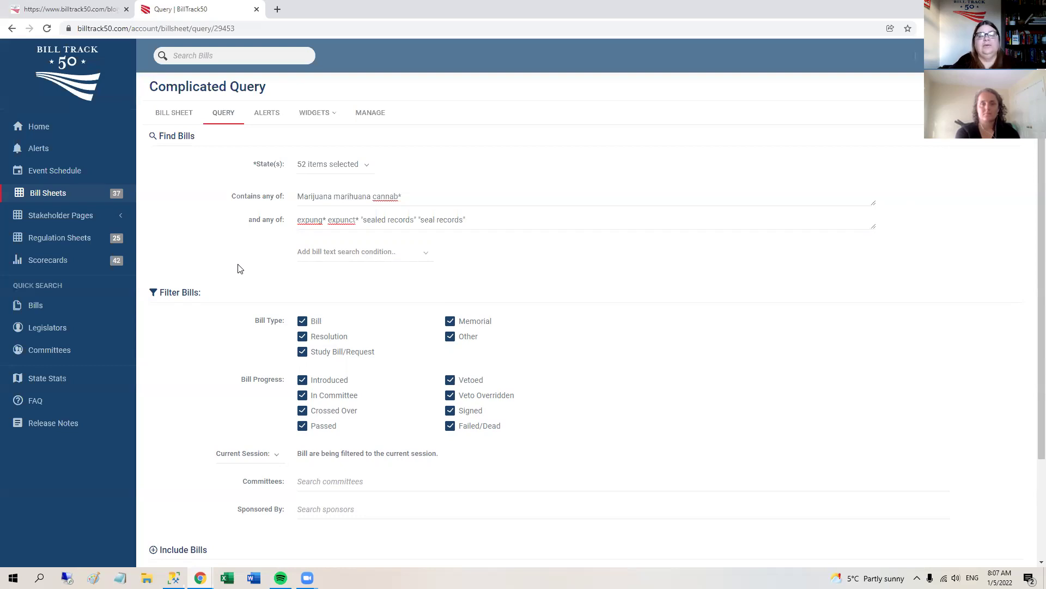
{"action": "scroll", "coordinate": [264, 292], "scroll_direction": "down", "scroll_amount": 2}
{"action": "left_click", "coordinate": [326, 508]}
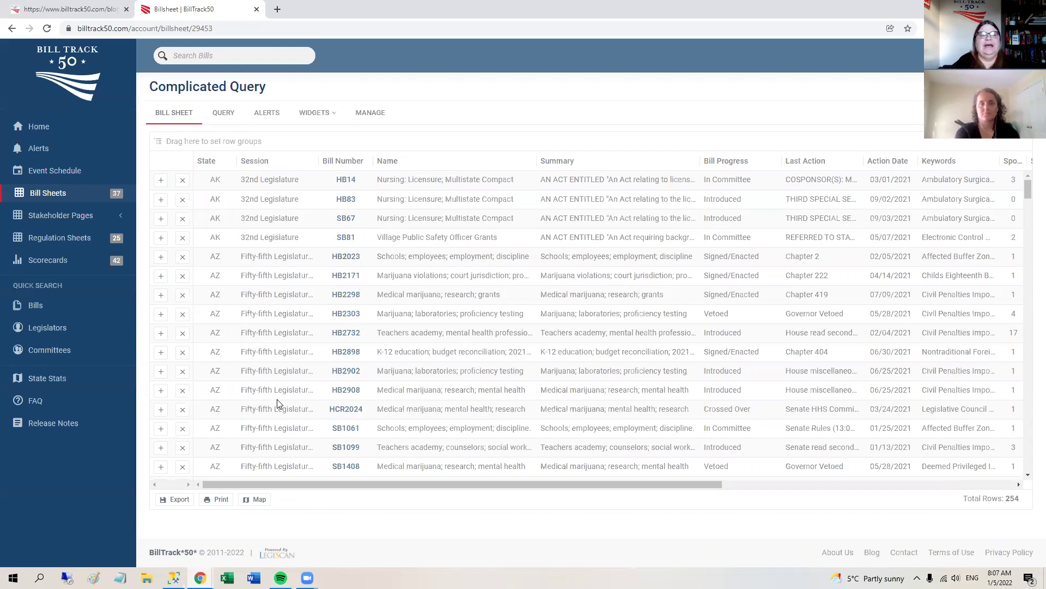
Step: Return to the sheet's query settings and remove both any-of text conditions
{"action": "left_click", "coordinate": [226, 114]}
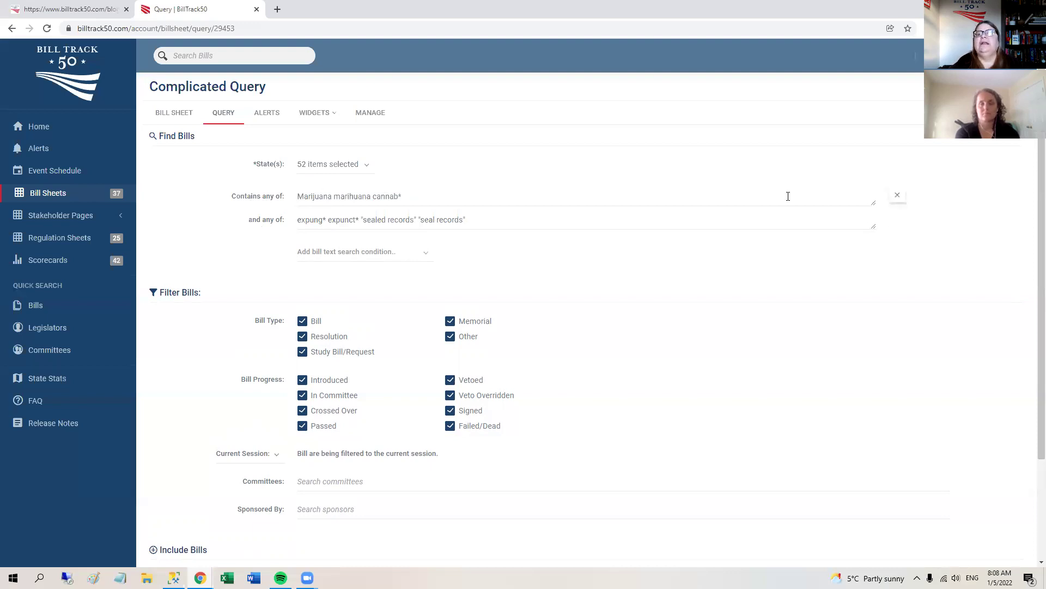
{"action": "left_click", "coordinate": [898, 196]}
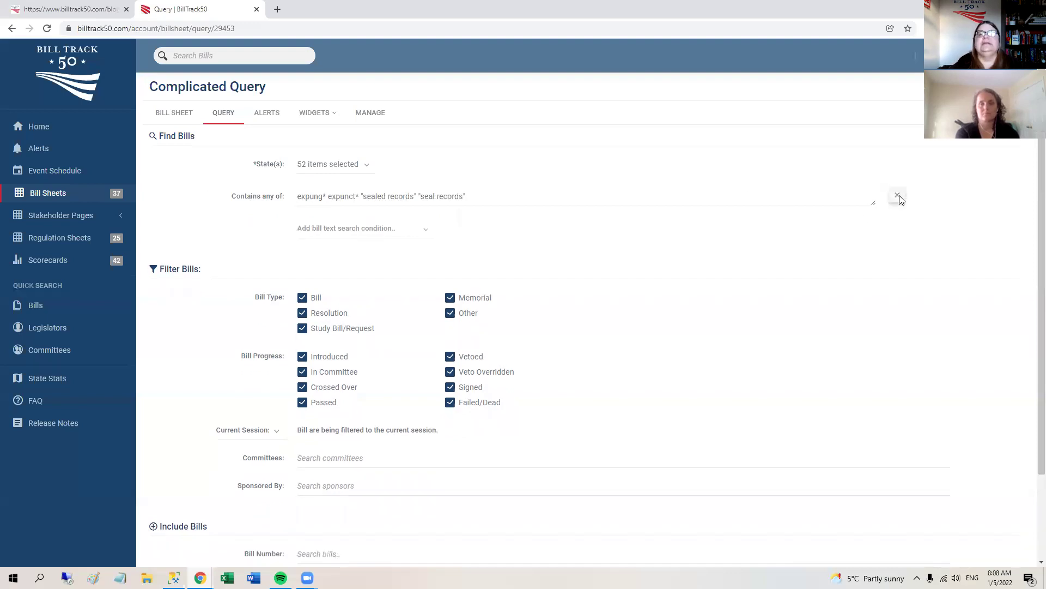
{"action": "left_click", "coordinate": [897, 196]}
Step: Add a bill text condition that must contain all of: minimum wage moratorium
{"action": "left_click", "coordinate": [385, 198]}
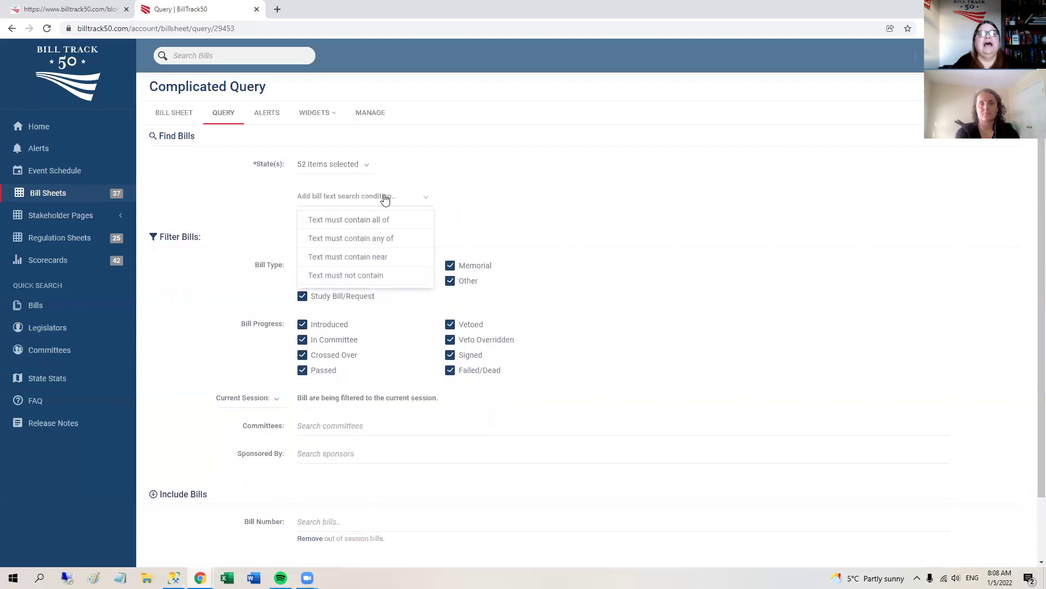
{"action": "left_click", "coordinate": [378, 220]}
{"action": "type", "text": "mi"}
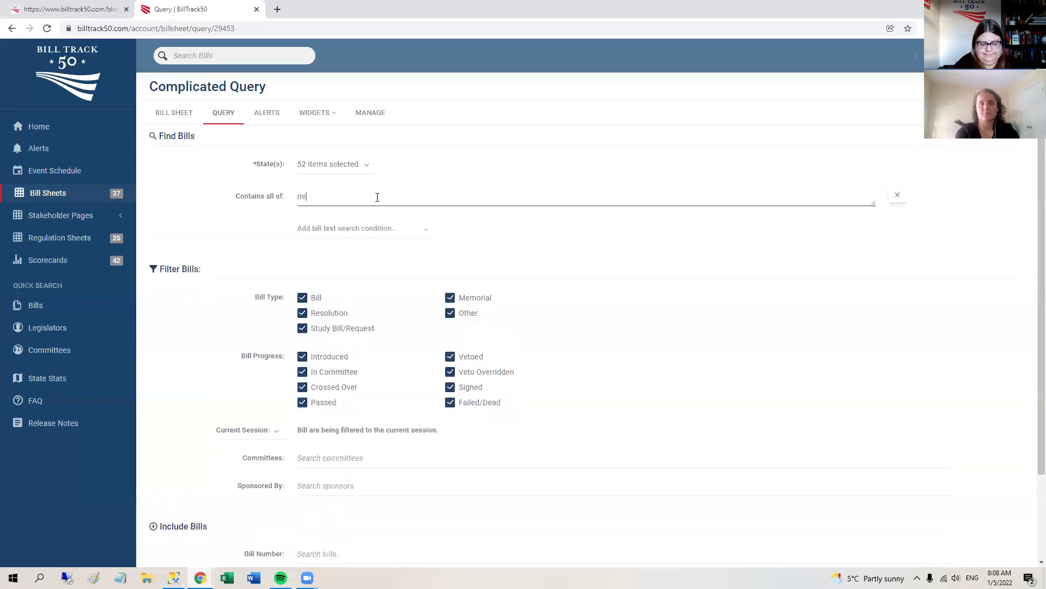
{"action": "type", "text": "nimum"}
{"action": "type", "text": "wage "}
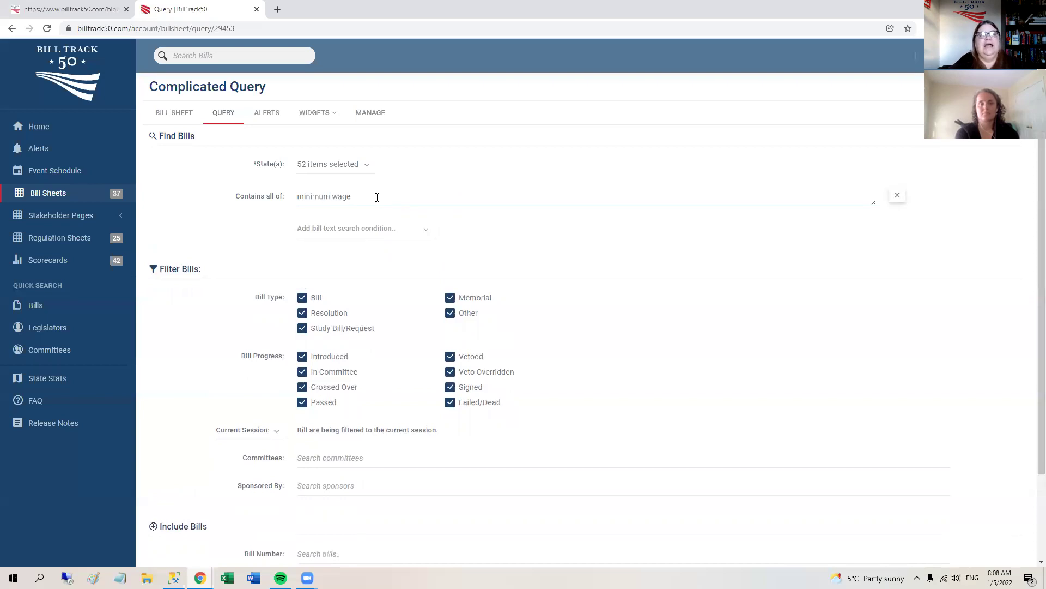
{"action": "type", "text": "mo"}
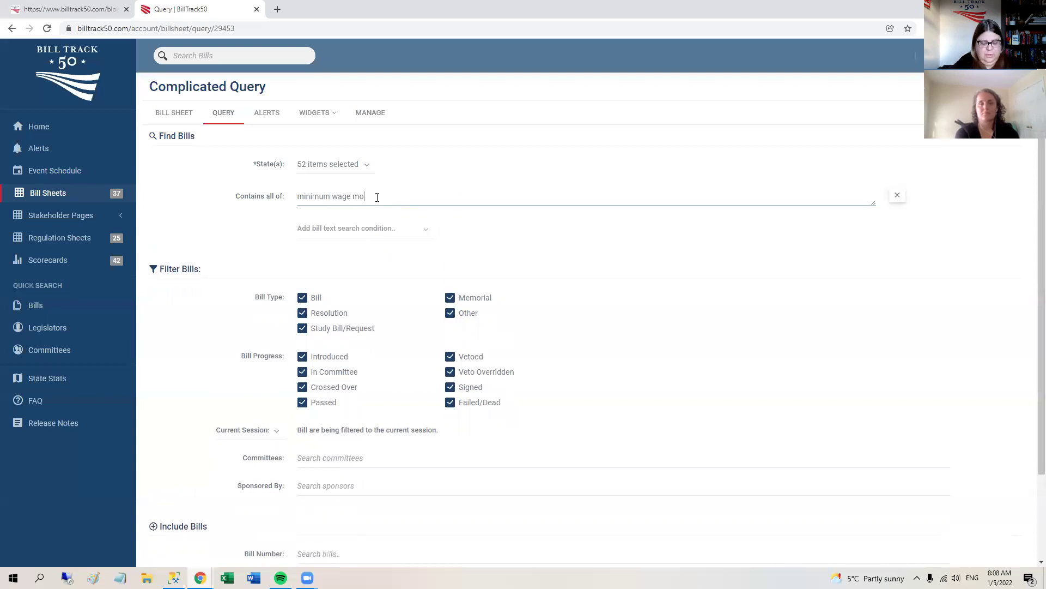
{"action": "type", "text": "ra"}
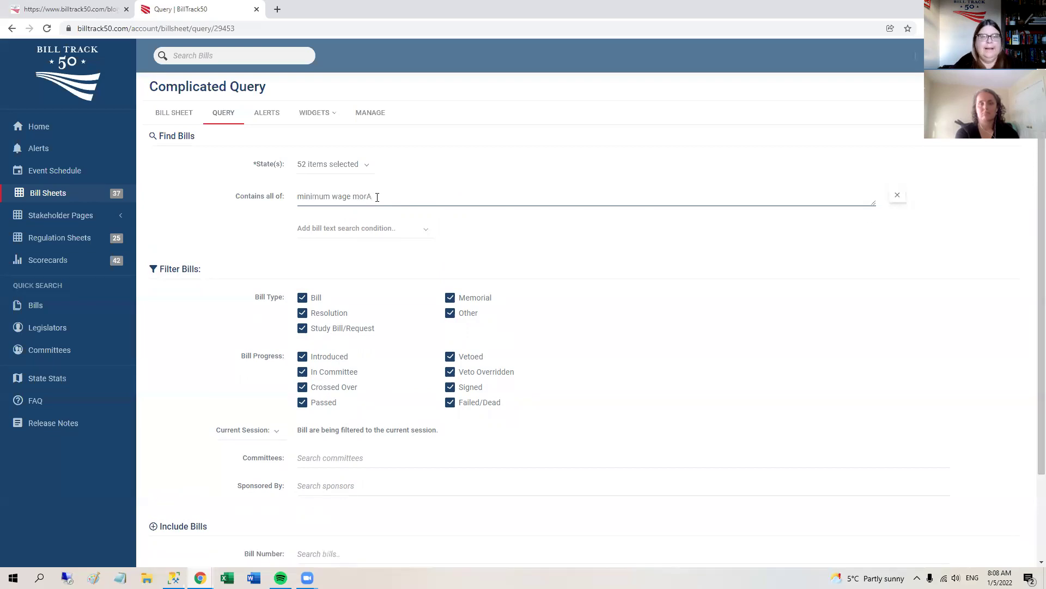
{"action": "type", "text": "atorium"}
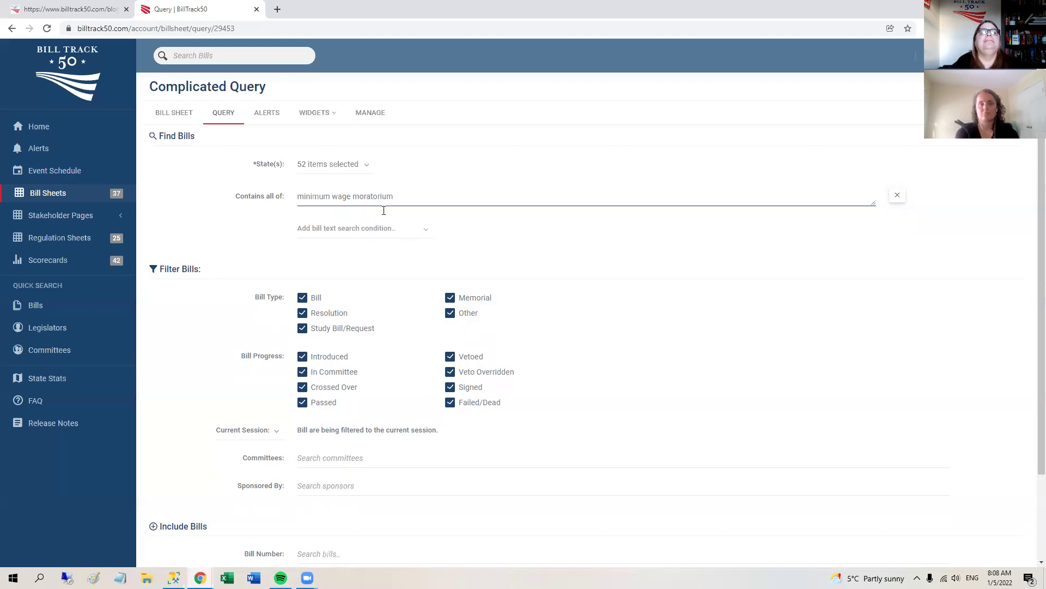
Step: Add a second bill text condition that must contain all of: living wage moratorium
{"action": "left_click", "coordinate": [376, 229]}
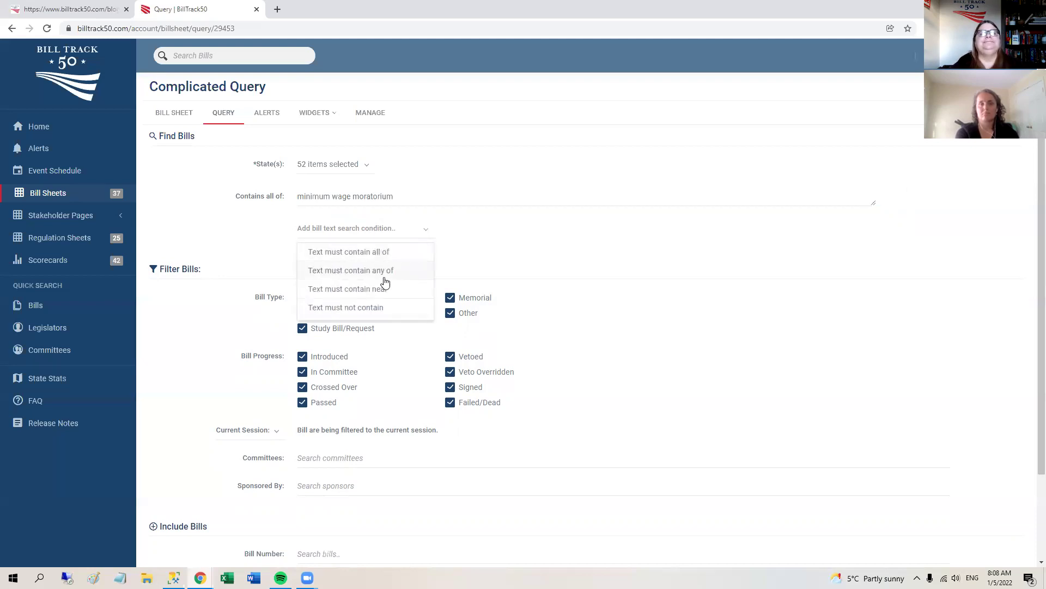
{"action": "left_click", "coordinate": [391, 255]}
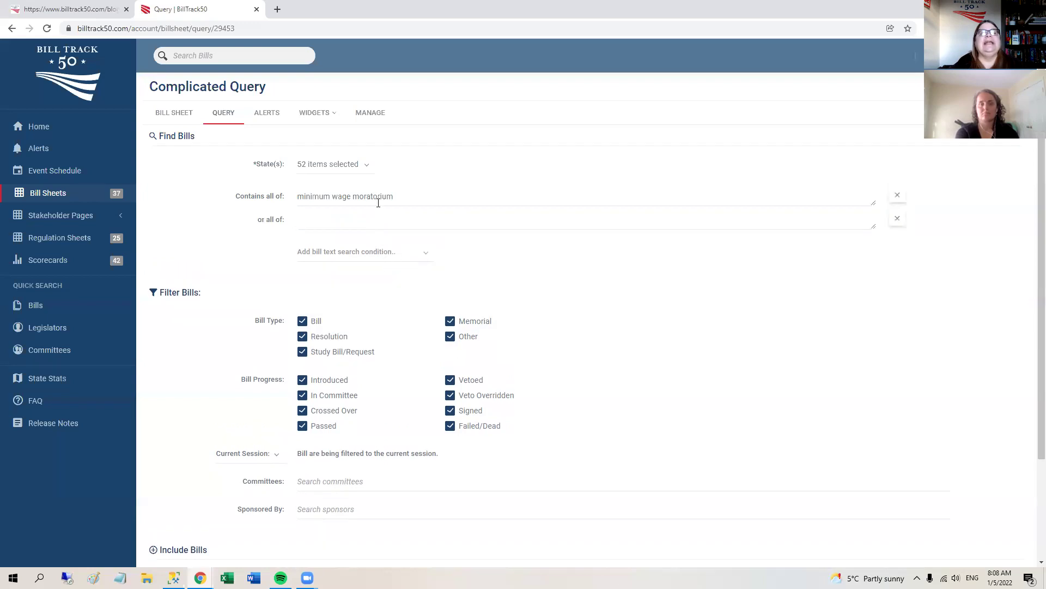
{"action": "left_click", "coordinate": [350, 224]}
{"action": "type", "text": "living e"}
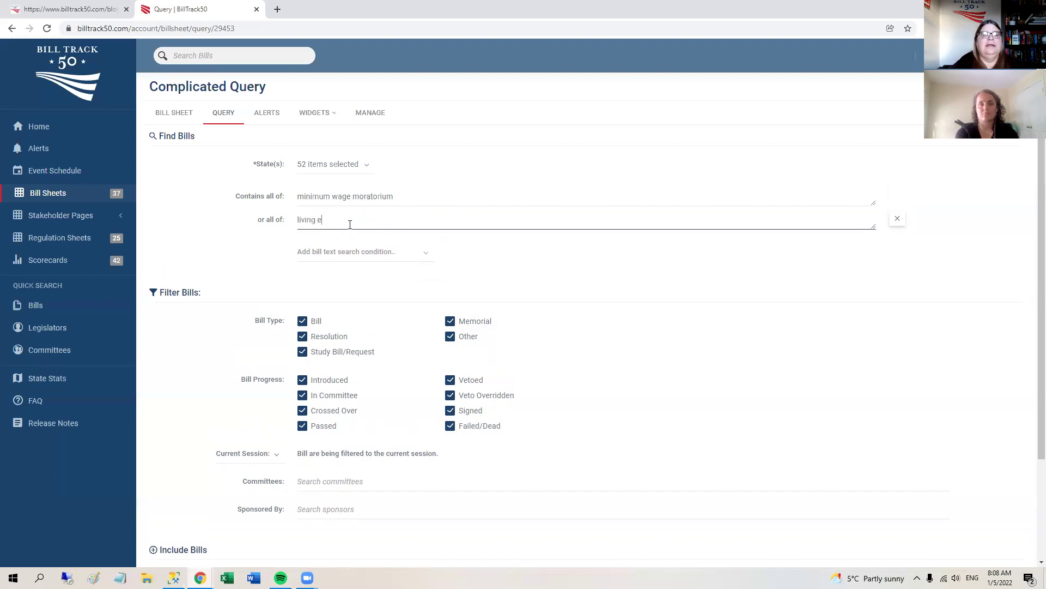
{"action": "key", "text": "BackSpace"}
{"action": "type", "text": "wage mo"}
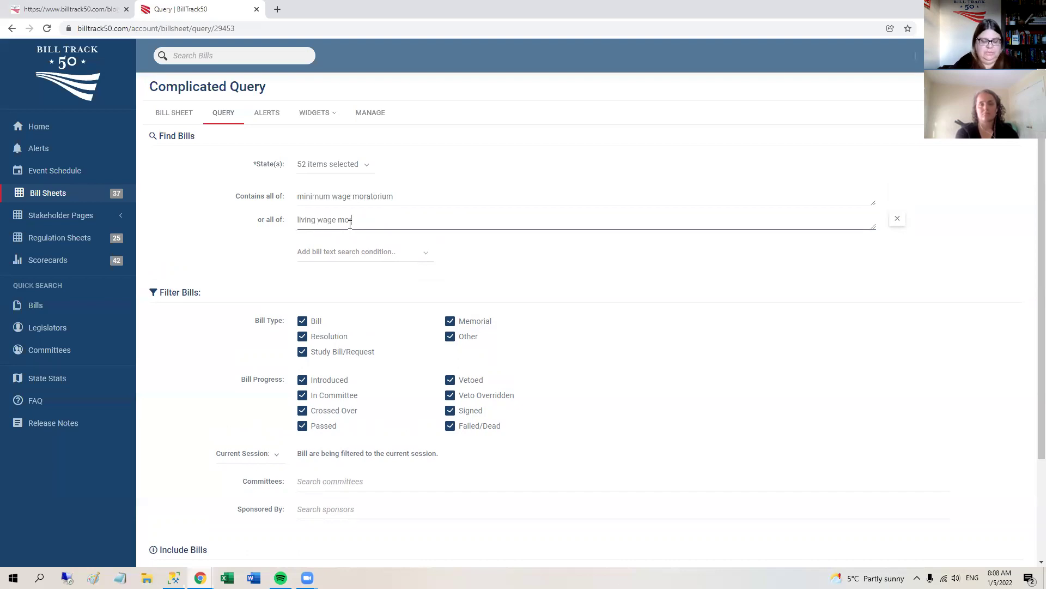
{"action": "type", "text": "ratorium"}
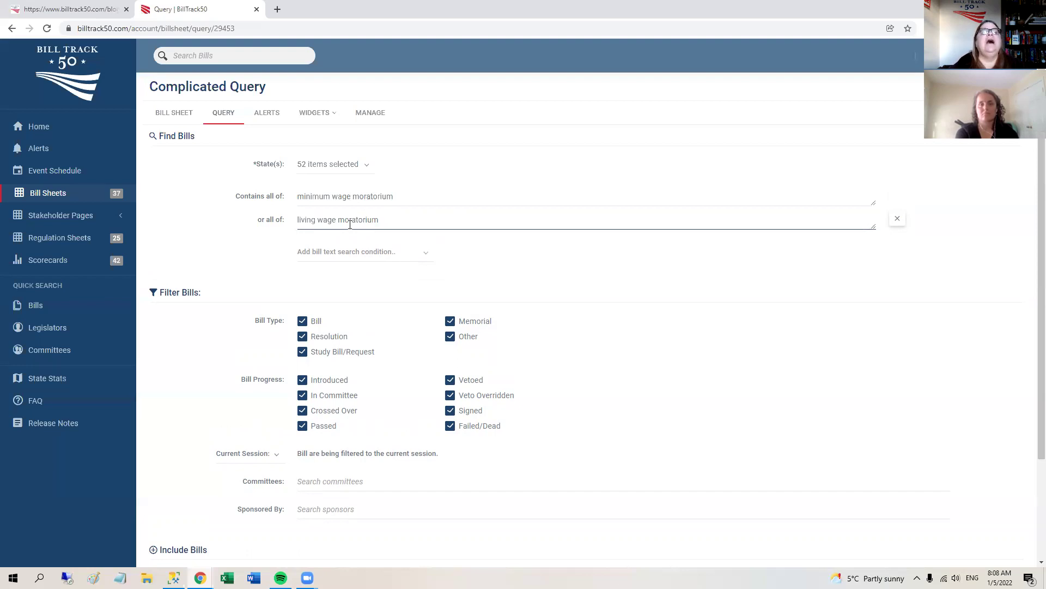
{"action": "left_click", "coordinate": [265, 234]}
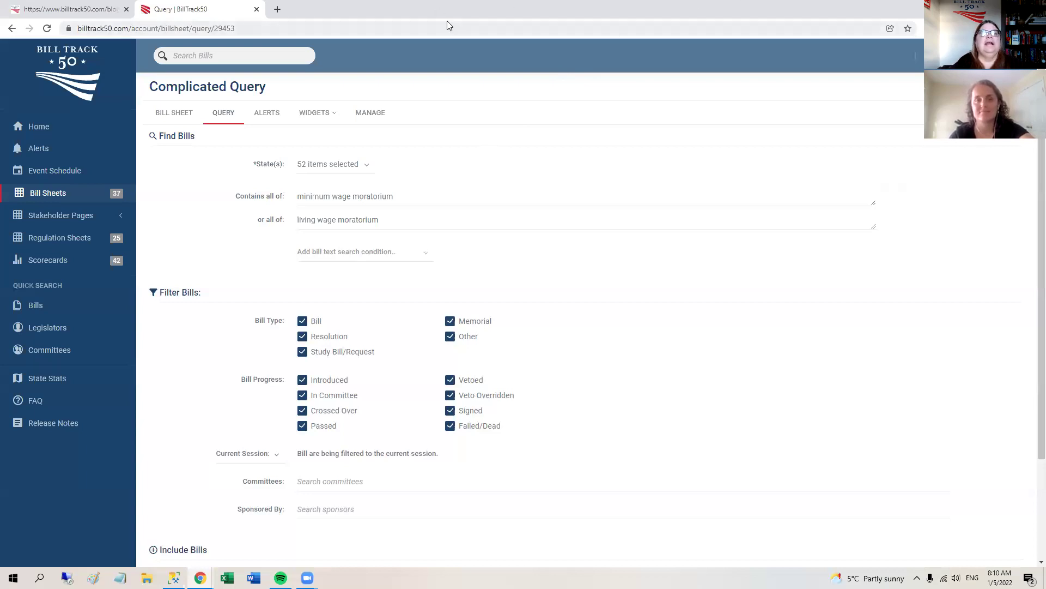
Step: Advance the slide presentation to the New Bill Sheet Type: Rollups slide and return to the maximized BillTrack50 browser window
{"action": "key", "text": "alt+Tab"}
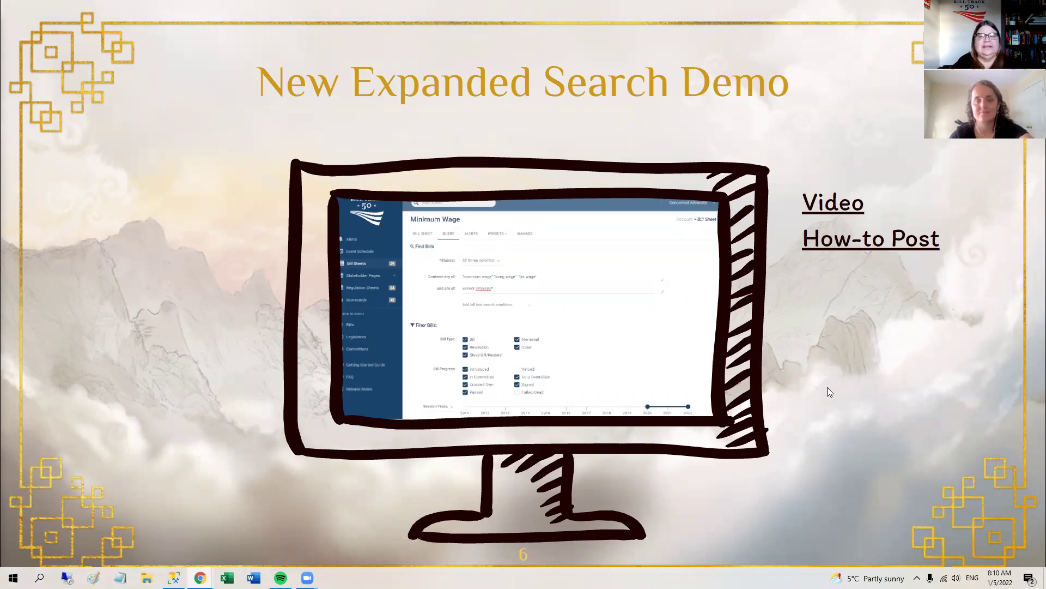
{"action": "key", "text": "Right"}
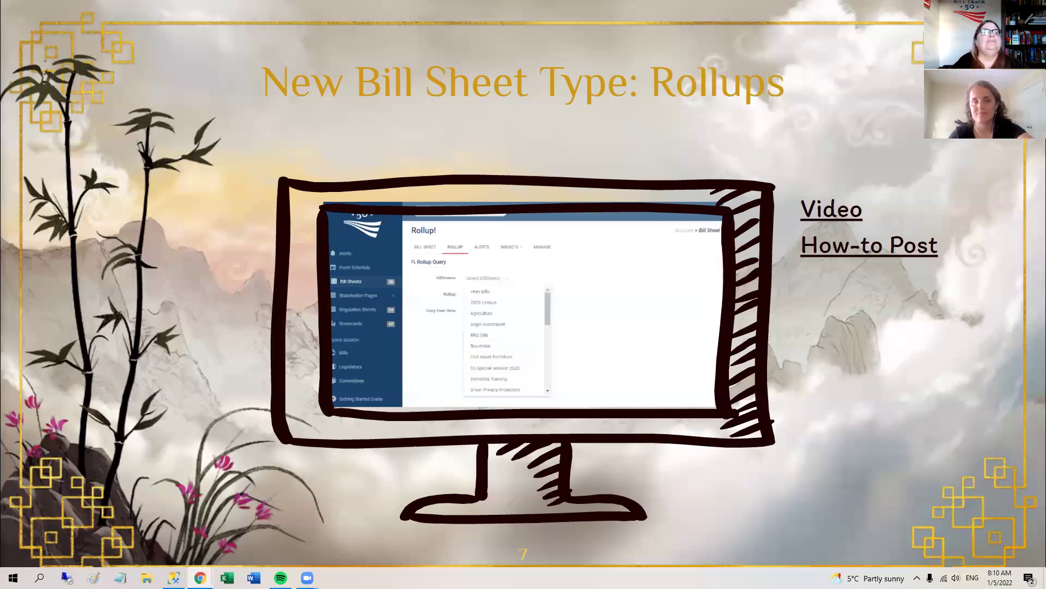
{"action": "key", "text": "alt+Tab"}
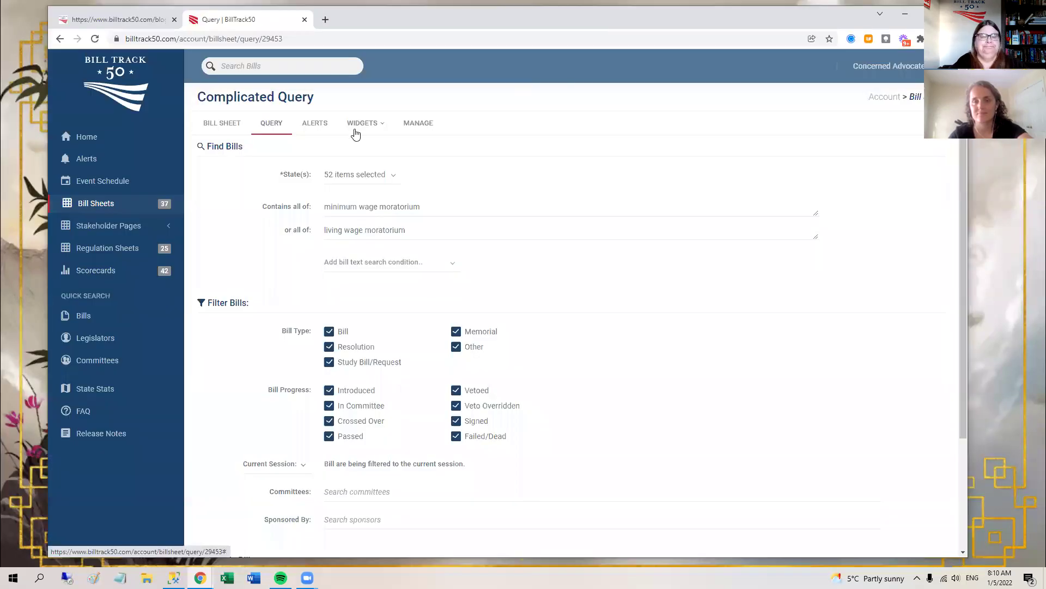
{"action": "key", "text": "super+Up"}
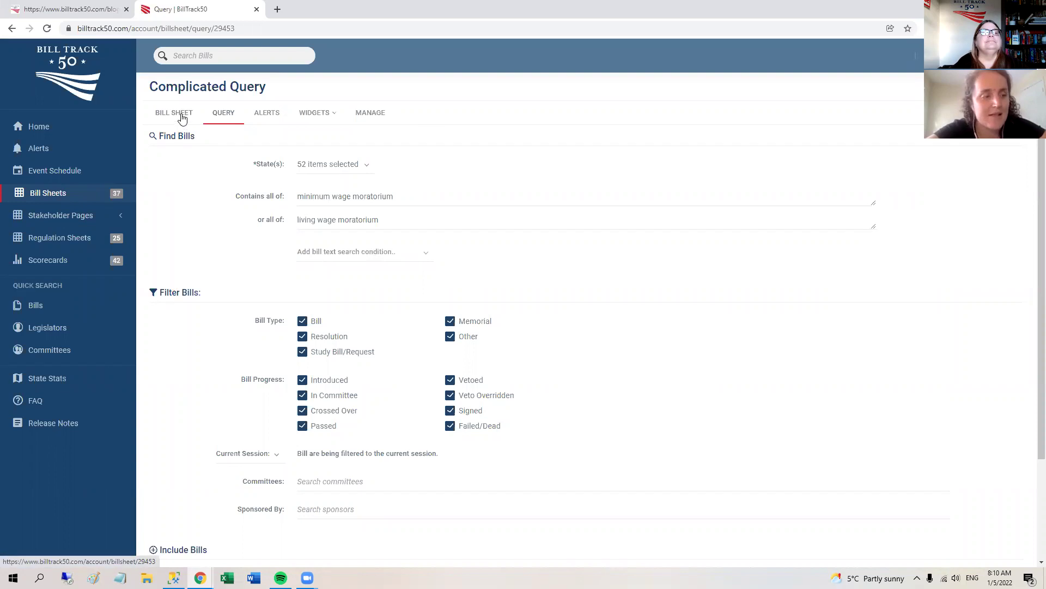
Step: Create a new bill sheet named Rollup with the type Rollup
{"action": "left_click", "coordinate": [50, 196]}
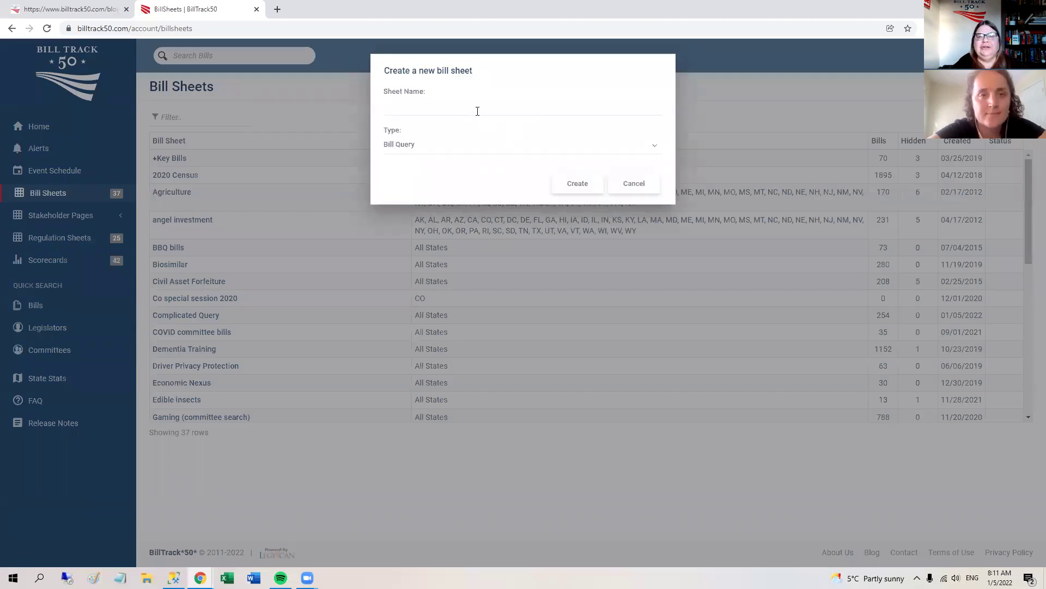
{"action": "left_click", "coordinate": [477, 111]}
{"action": "type", "text": "Rollup"}
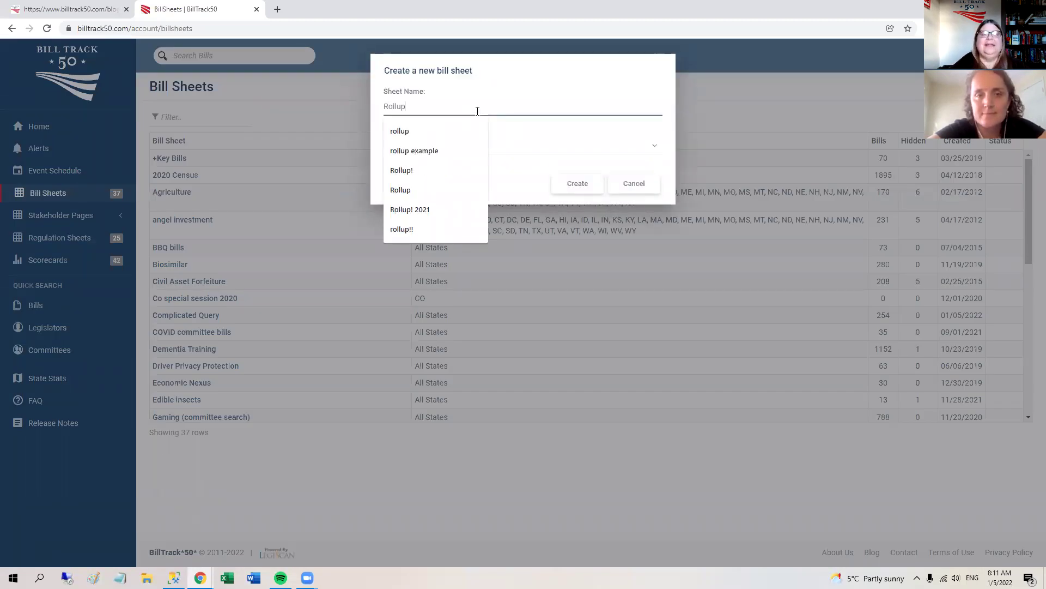
{"action": "left_click", "coordinate": [535, 149]}
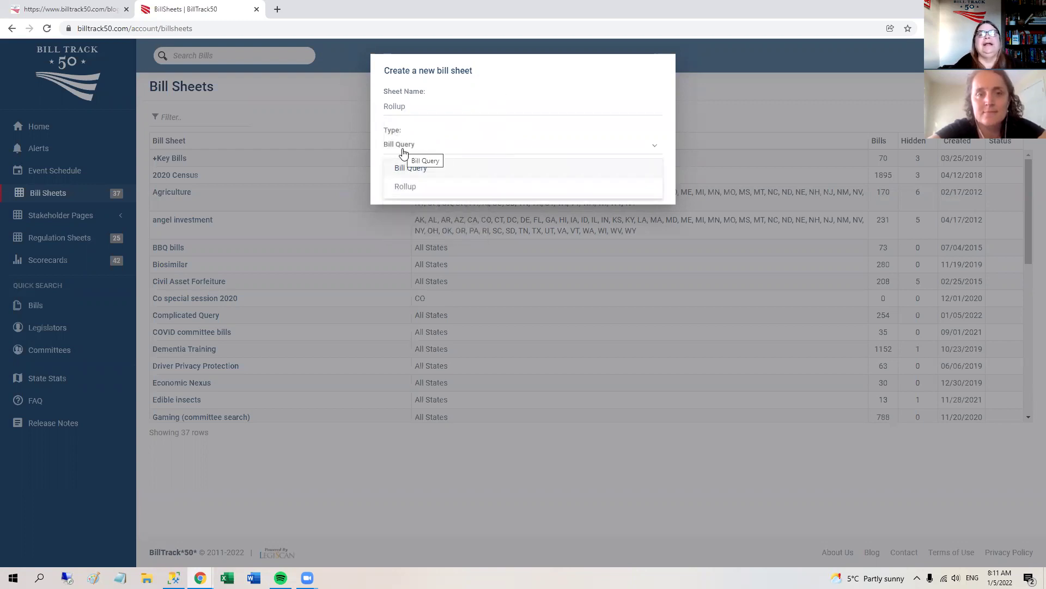
{"action": "left_click", "coordinate": [410, 187]}
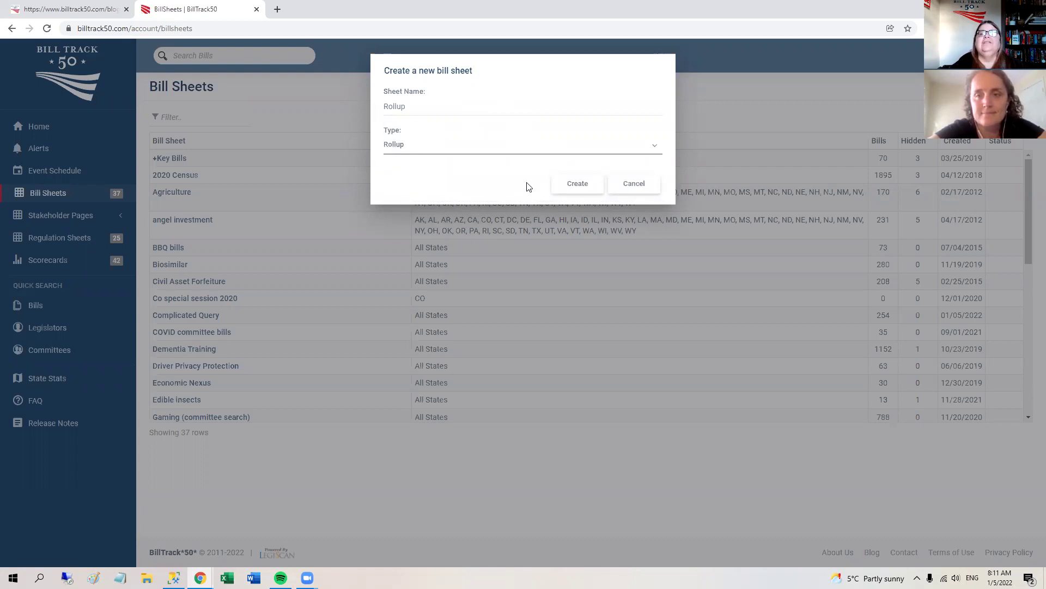
{"action": "left_click", "coordinate": [576, 187]}
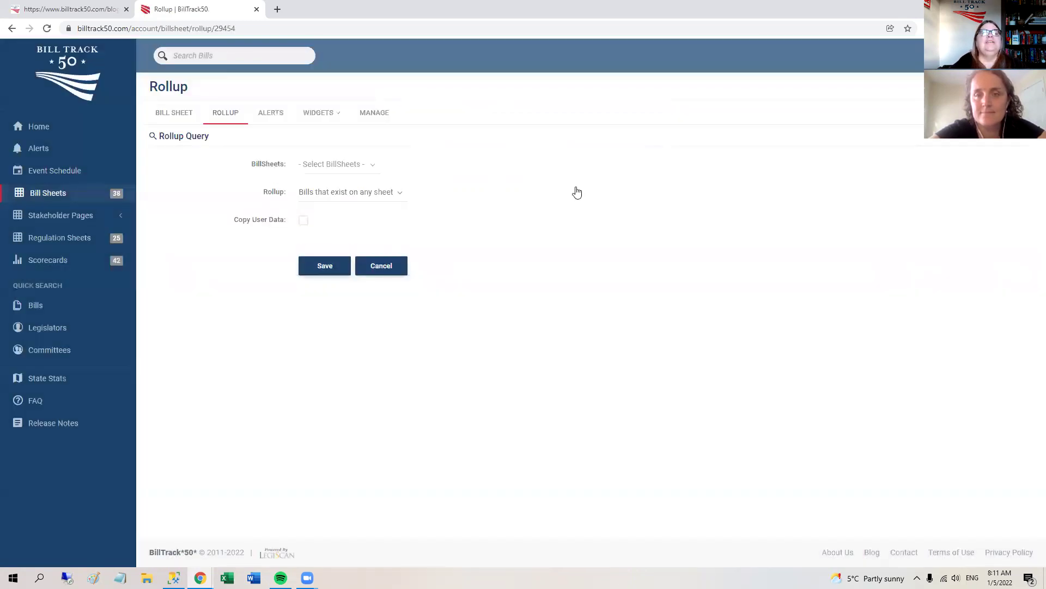
Step: Include the Health Care Landing Widget, opioid legislation and Veterinary Licensing bill sheets in the rollup query and save it
{"action": "left_click", "coordinate": [347, 168]}
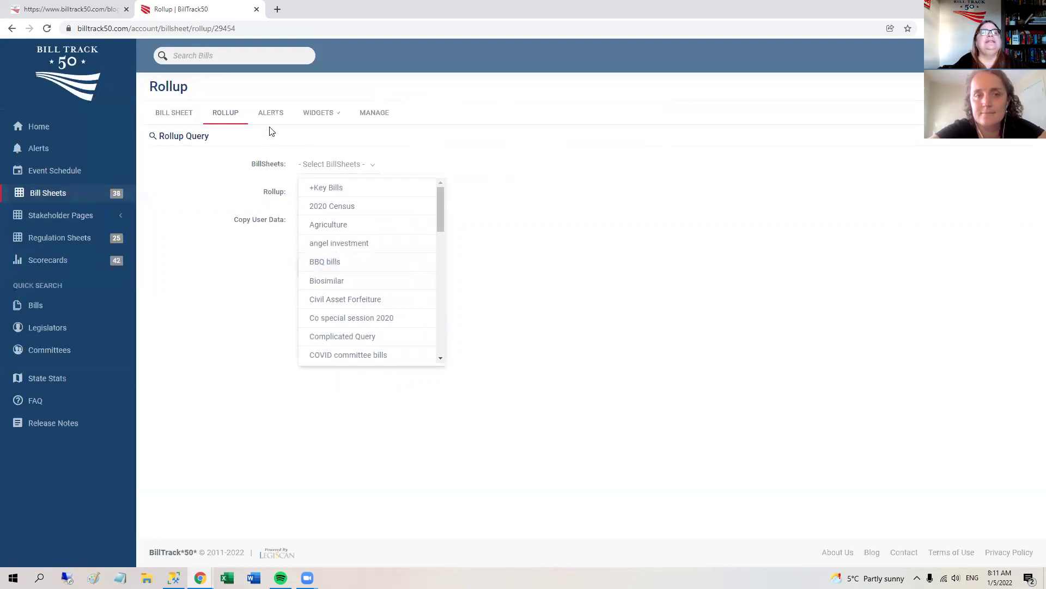
{"action": "left_click", "coordinate": [219, 148]}
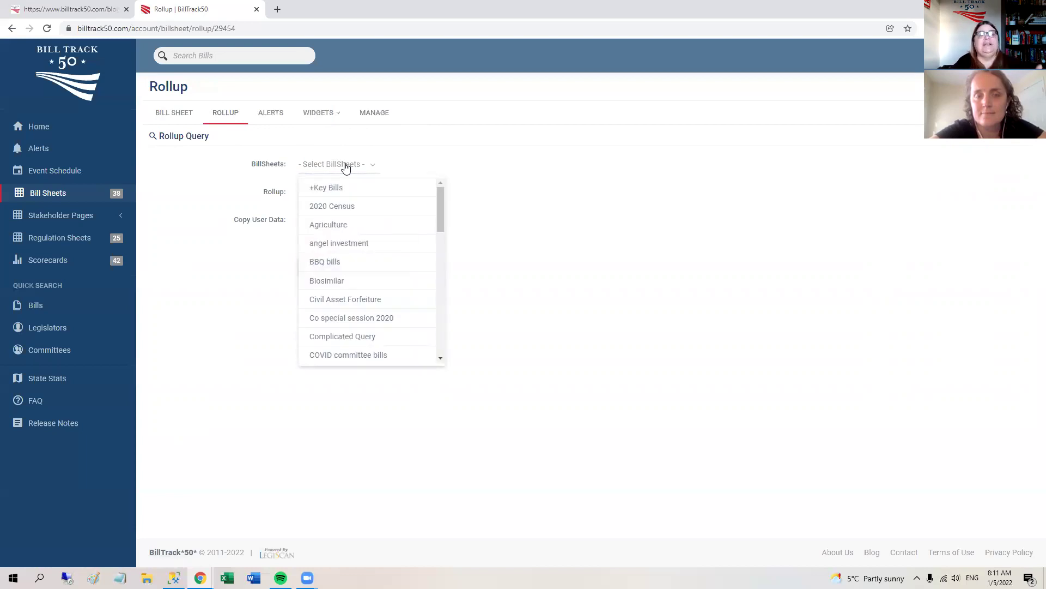
{"action": "left_click_drag", "start_coordinate": [440, 204], "coordinate": [446, 259]}
{"action": "left_click", "coordinate": [404, 242]}
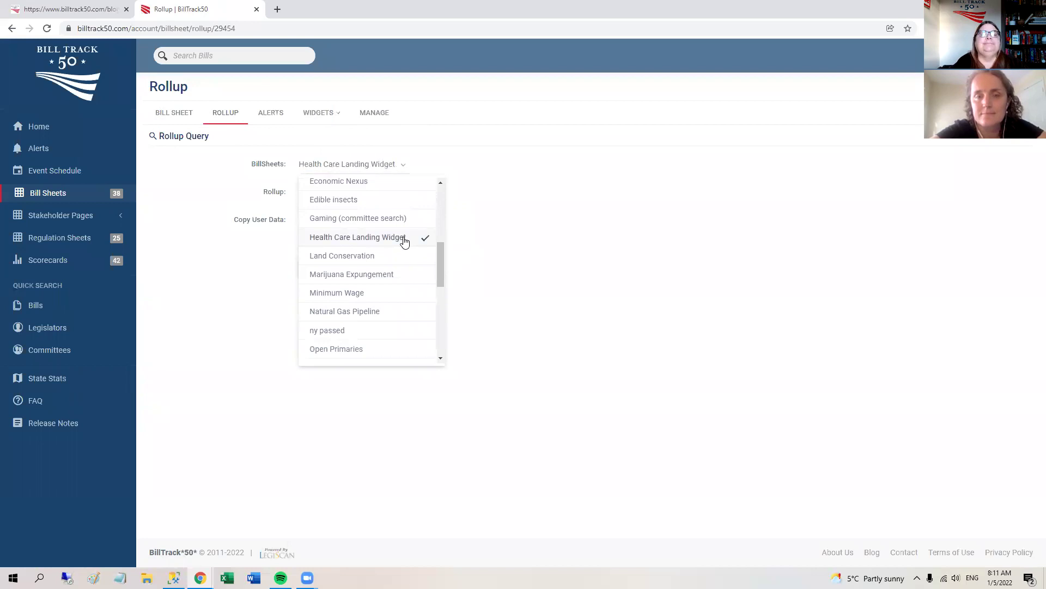
{"action": "scroll", "coordinate": [398, 283], "scroll_direction": "down", "scroll_amount": 2}
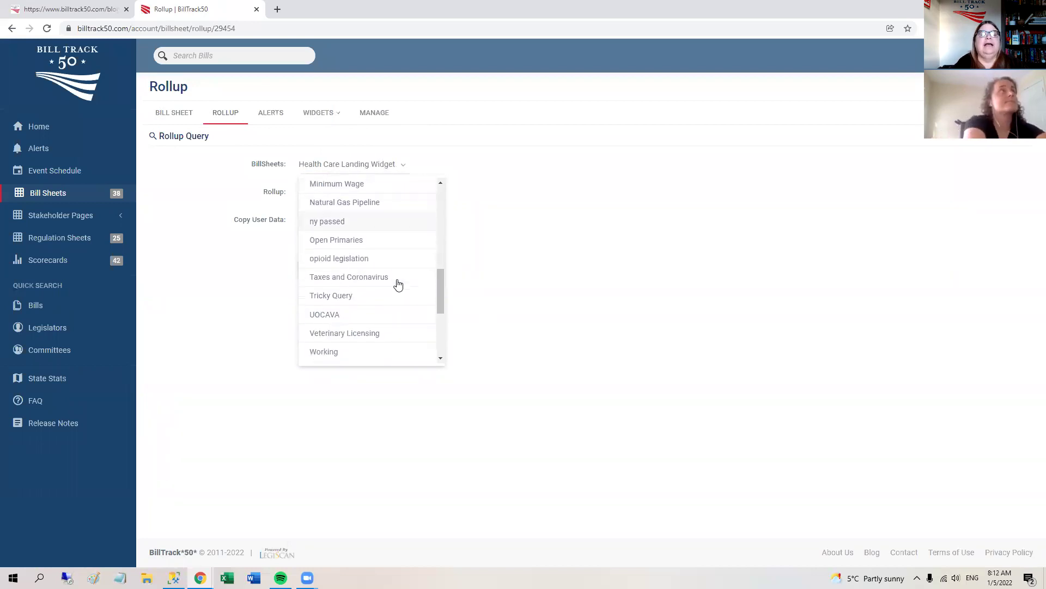
{"action": "left_click", "coordinate": [376, 259]}
{"action": "scroll", "coordinate": [390, 273], "scroll_direction": "down", "scroll_amount": 2}
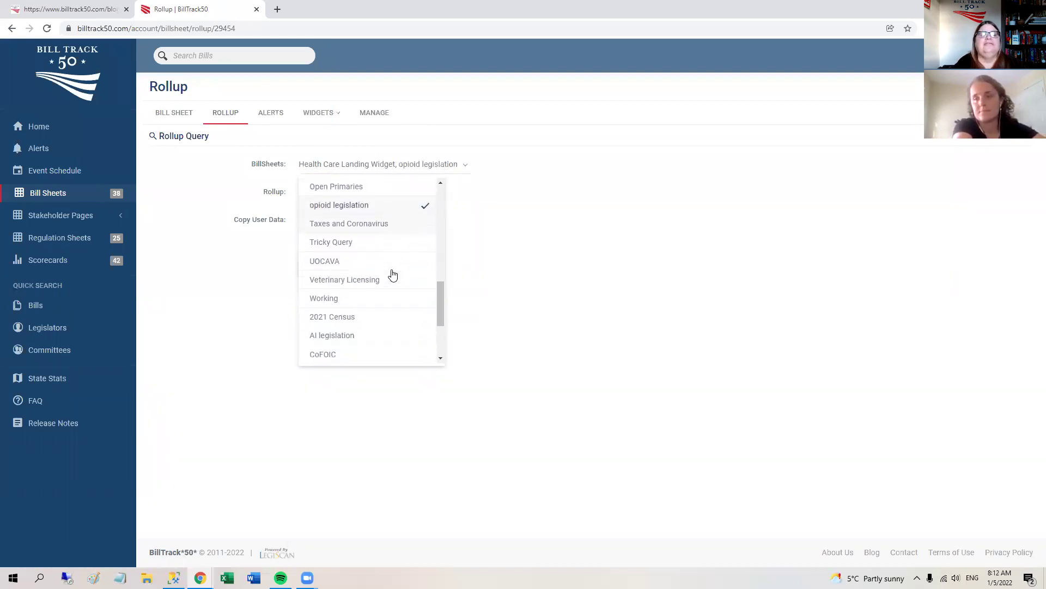
{"action": "left_click", "coordinate": [397, 228]}
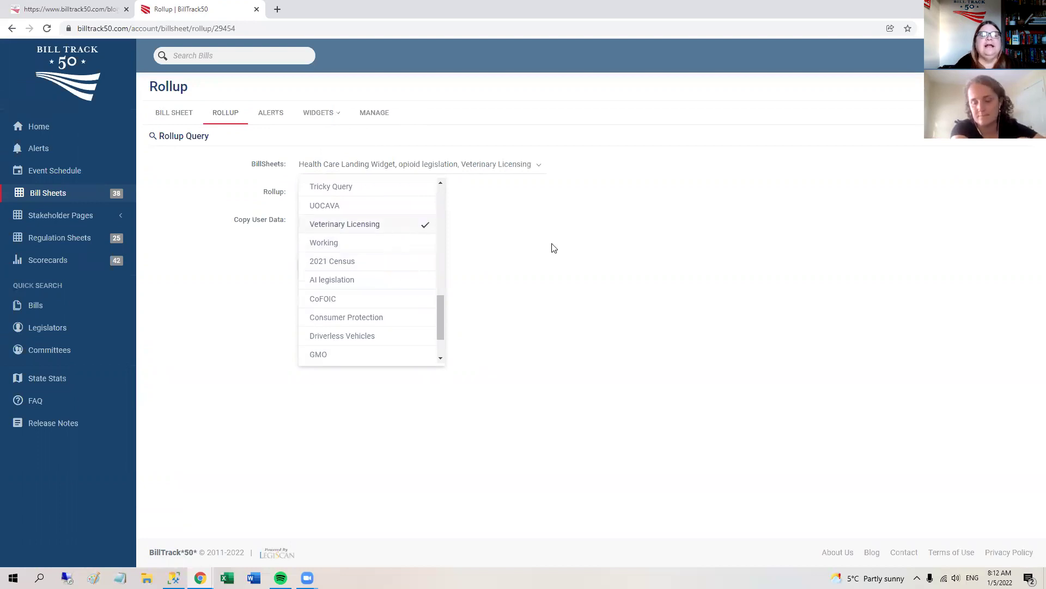
{"action": "left_click", "coordinate": [604, 260]}
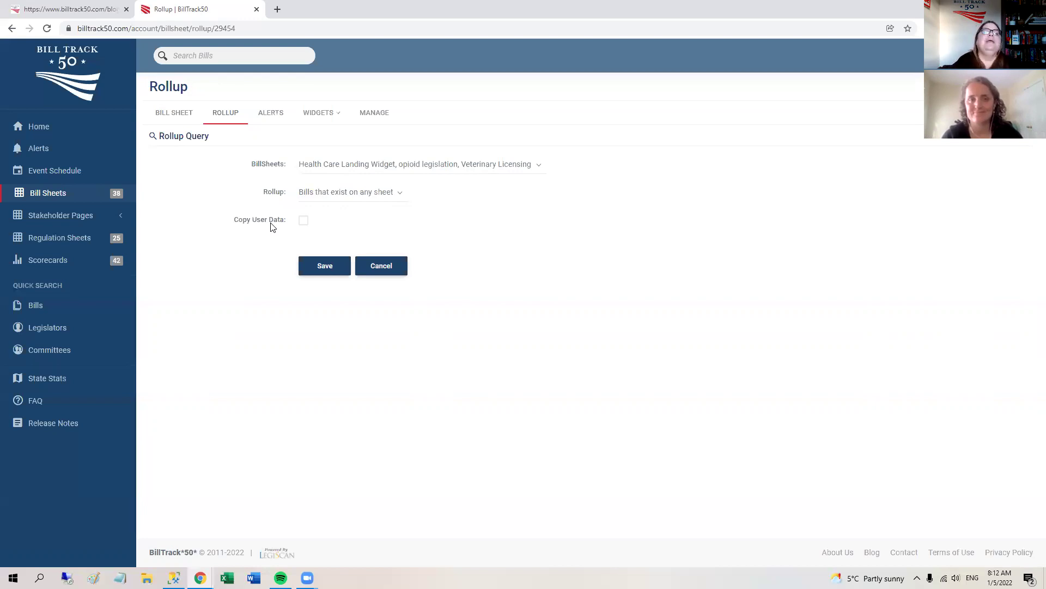
{"action": "left_click", "coordinate": [324, 265]}
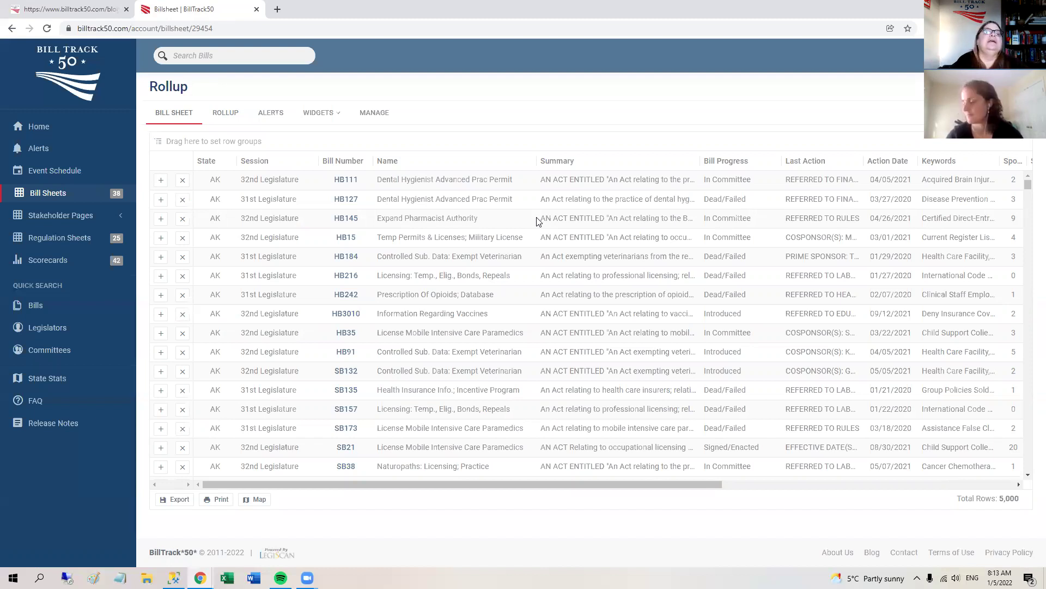
Step: Reopen the rollup settings and remove Veterinary Licensing from the included bill sheets
{"action": "left_click", "coordinate": [234, 113]}
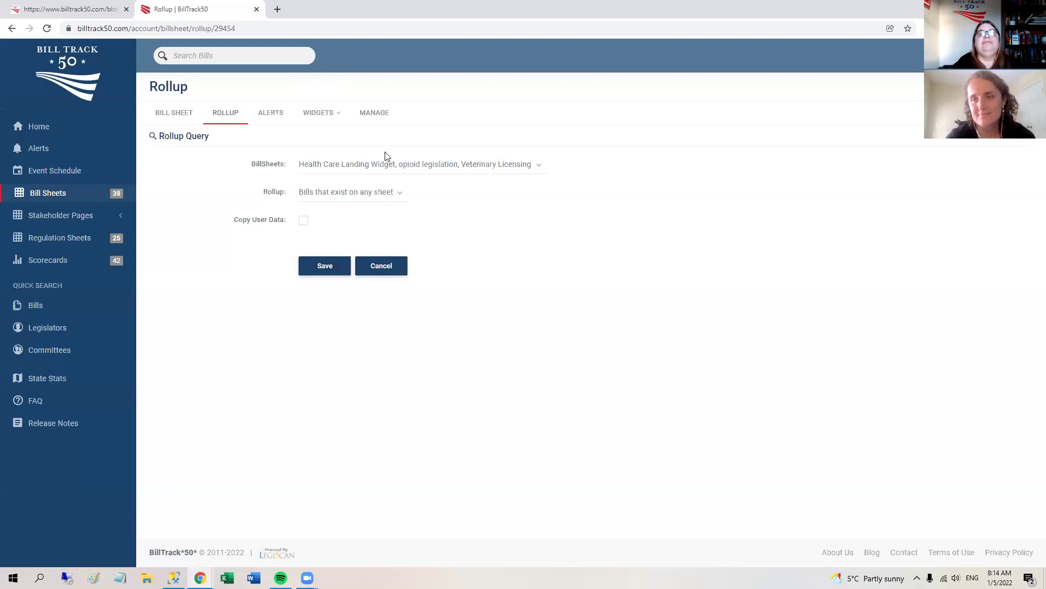
{"action": "left_click", "coordinate": [472, 168]}
{"action": "scroll", "coordinate": [357, 313], "scroll_direction": "down", "scroll_amount": 5}
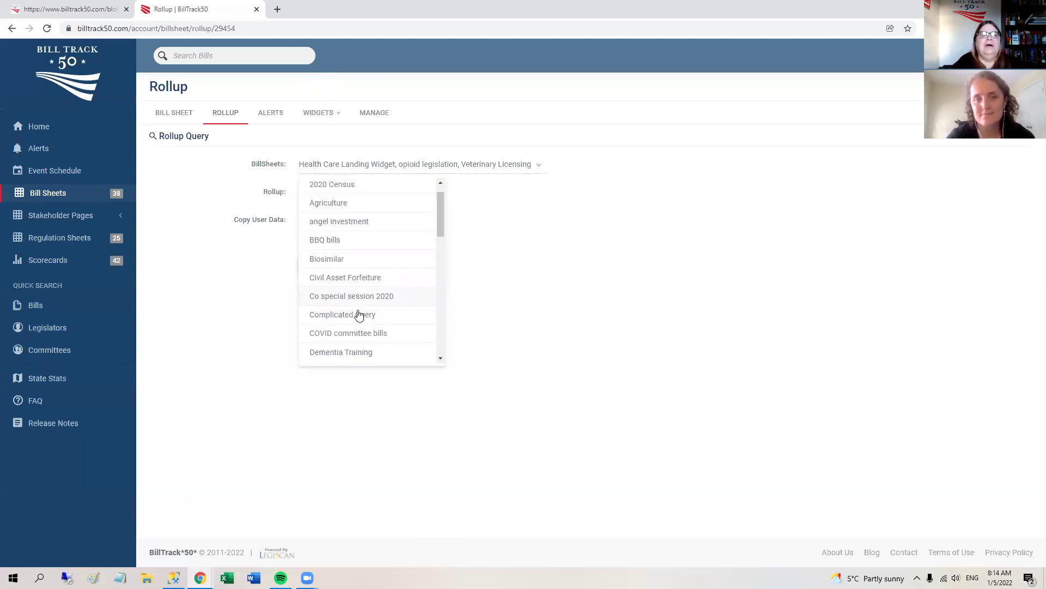
{"action": "left_click_drag", "start_coordinate": [445, 277], "coordinate": [444, 304]}
{"action": "left_click", "coordinate": [402, 310]}
{"action": "left_click", "coordinate": [534, 300]}
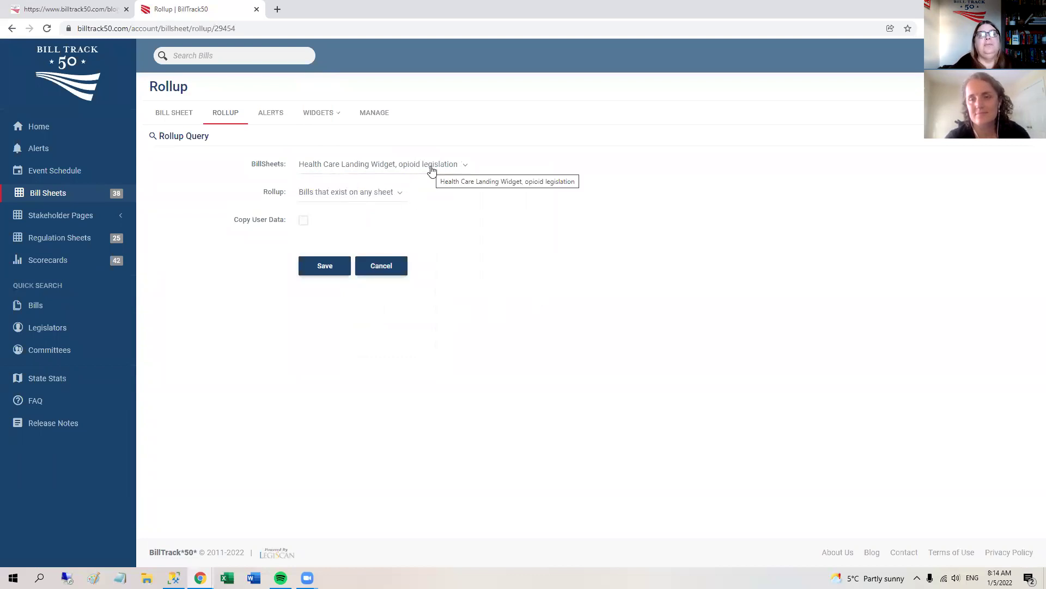
Step: Limit the rollup to bills that exist on all sheets and save the query
{"action": "left_click", "coordinate": [362, 203]}
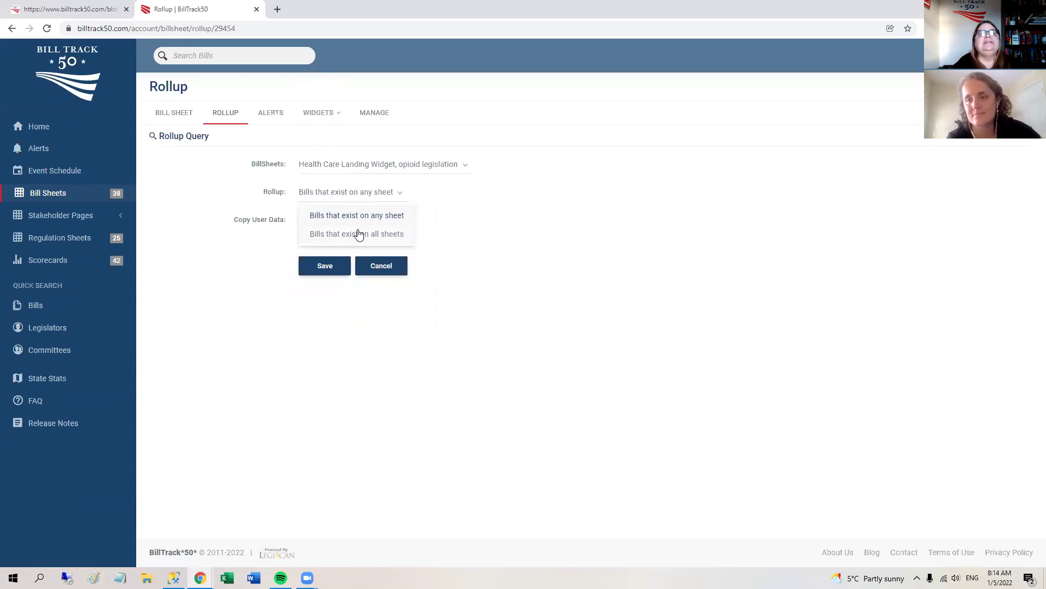
{"action": "left_click", "coordinate": [386, 237]}
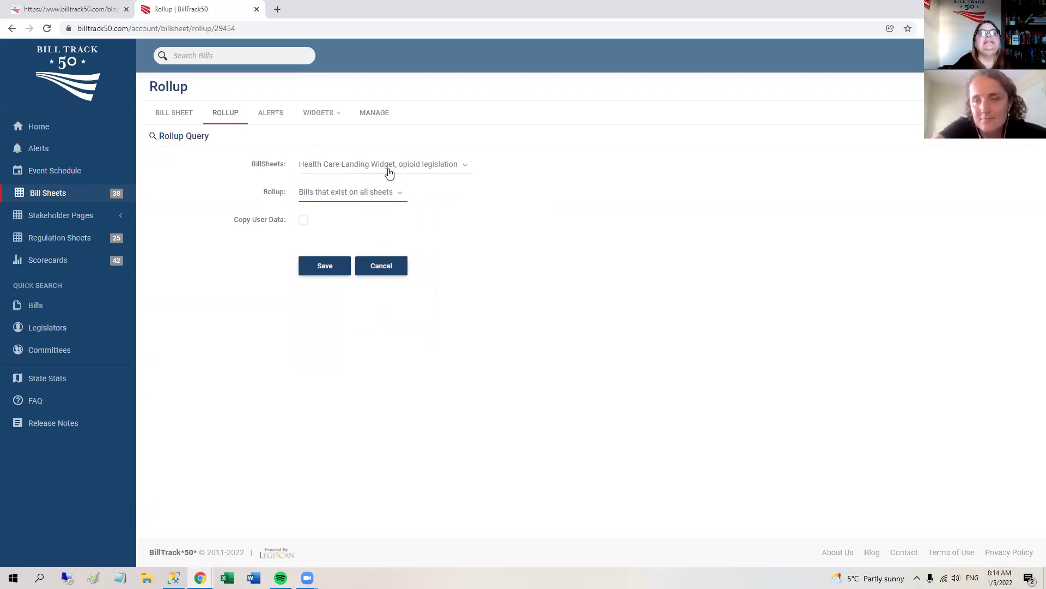
{"action": "left_click", "coordinate": [326, 268]}
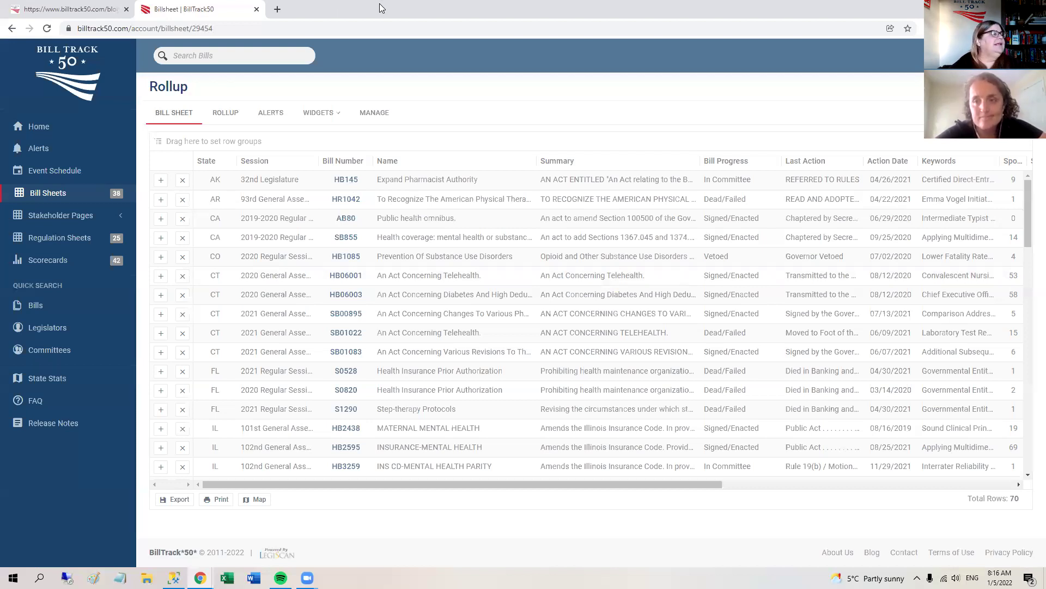
Step: Advance the slide presentation to the Event Schedule Calendar Feed slide and switch back to the BillTrack50 browser window
{"action": "key", "text": "alt+Tab"}
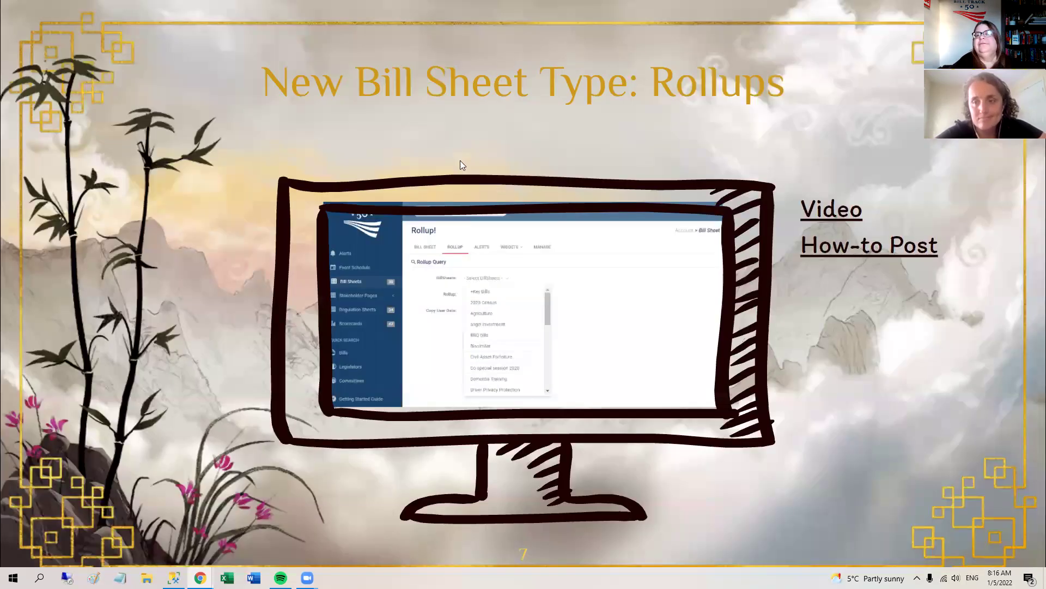
{"action": "left_click", "coordinate": [575, 283]}
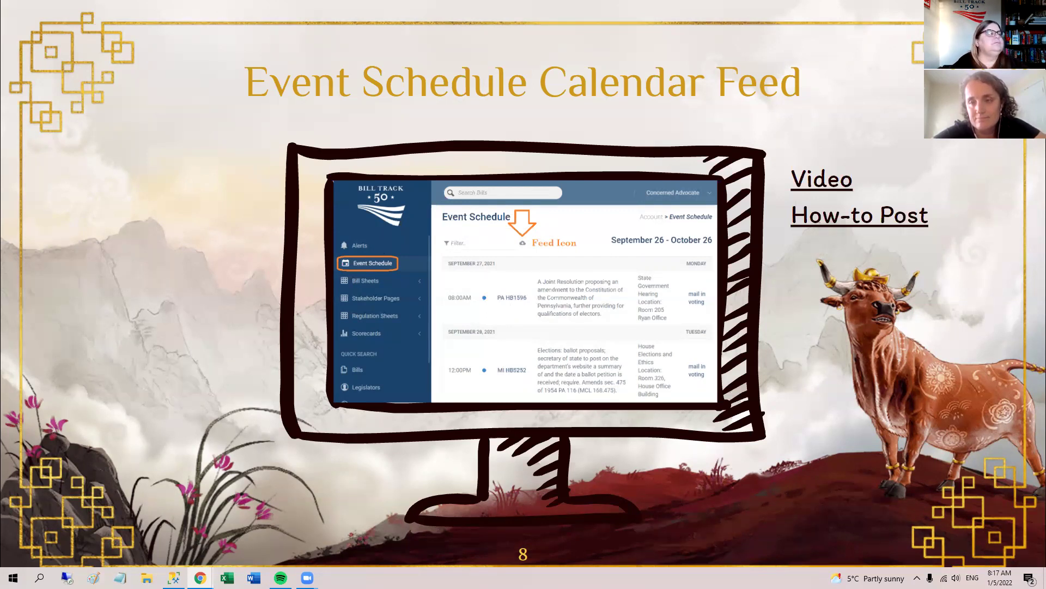
{"action": "key", "text": "alt+Tab"}
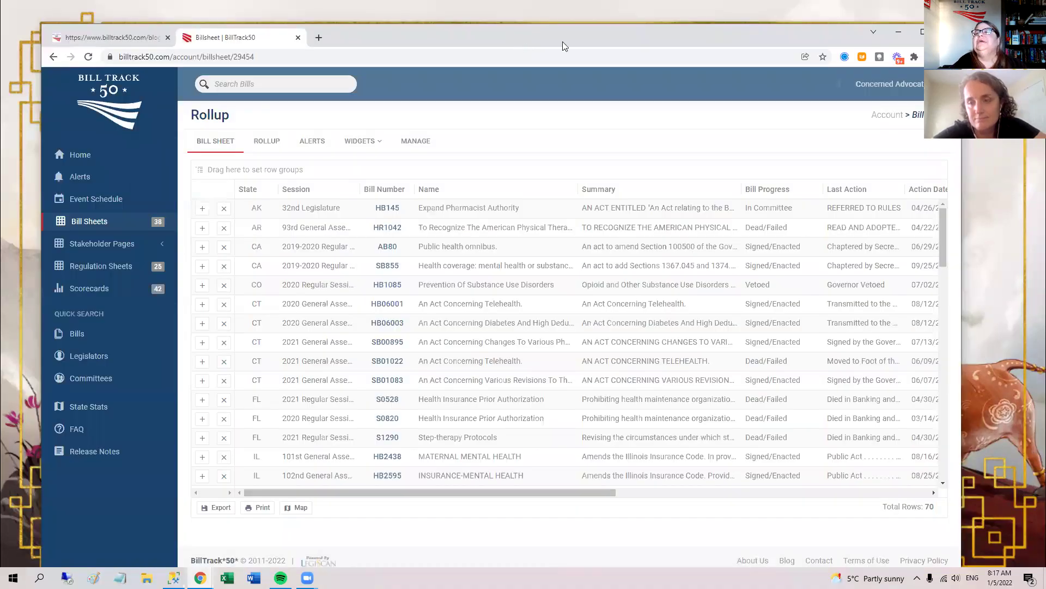
Step: Open the account management preferences that hold the event schedule settings
{"action": "left_click", "coordinate": [888, 84]}
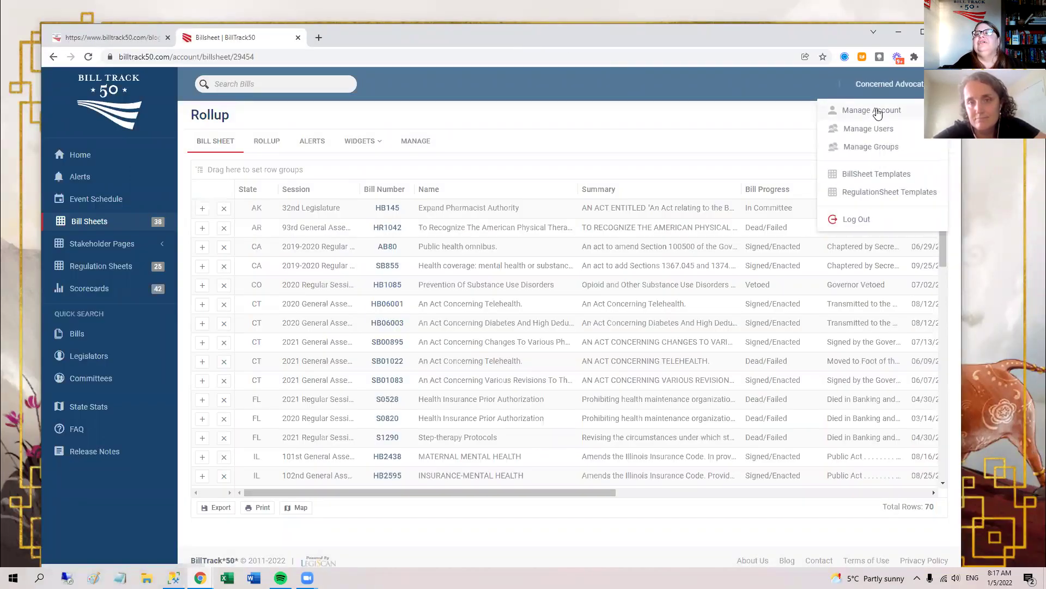
{"action": "left_click", "coordinate": [877, 112]}
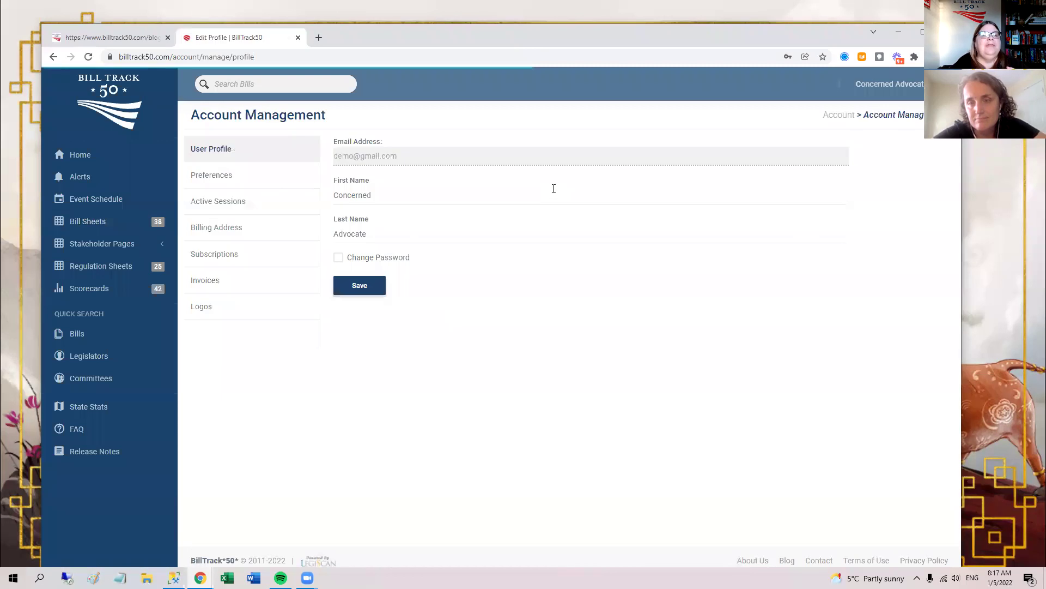
{"action": "left_click", "coordinate": [232, 179]}
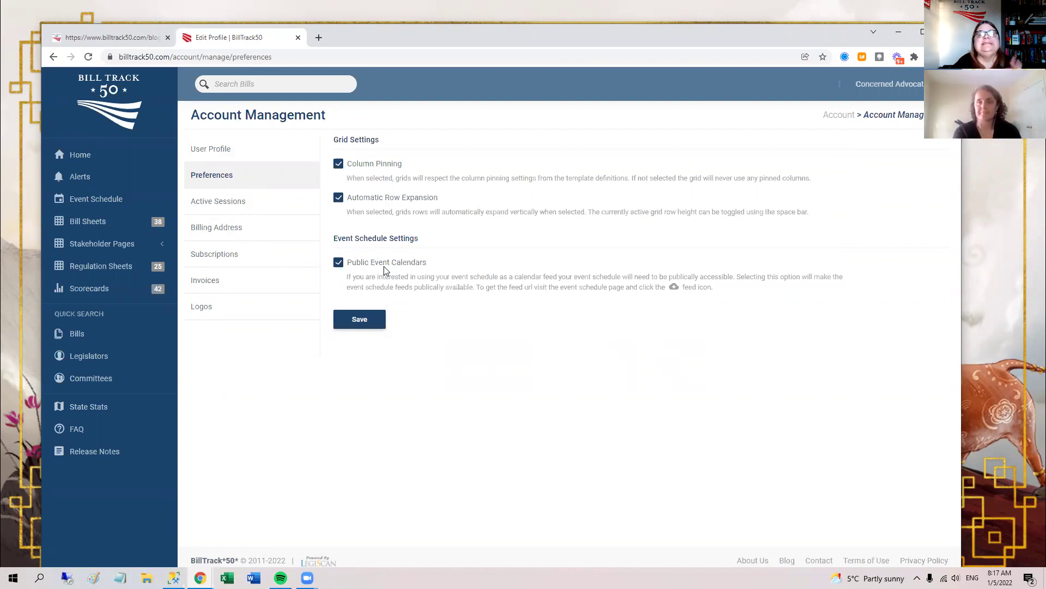
Step: Open the event schedule, copy its calendar feed URL and close the feed dialog
{"action": "left_click", "coordinate": [116, 206]}
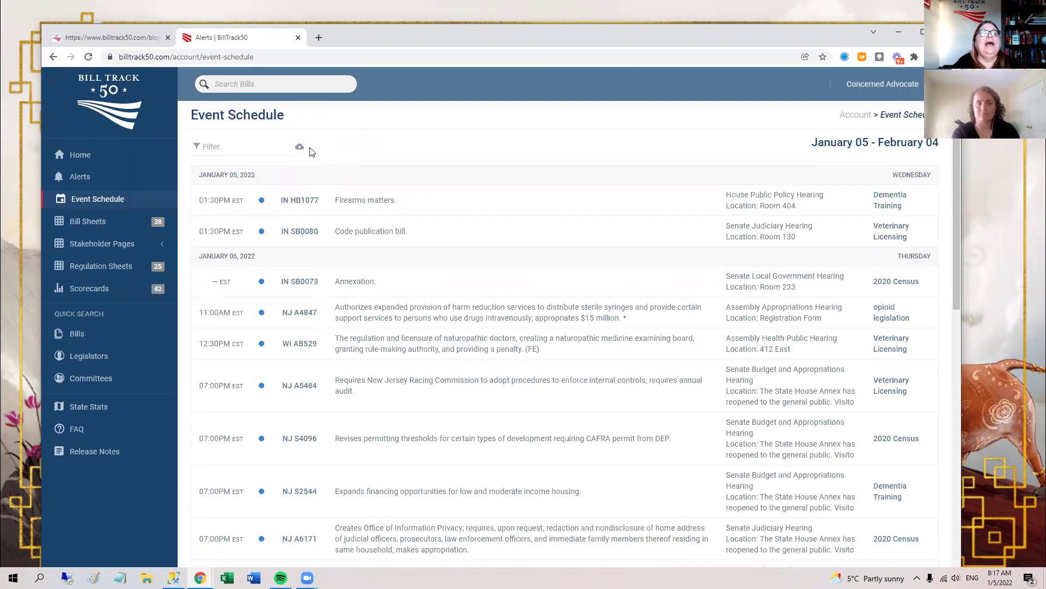
{"action": "left_click", "coordinate": [301, 148]}
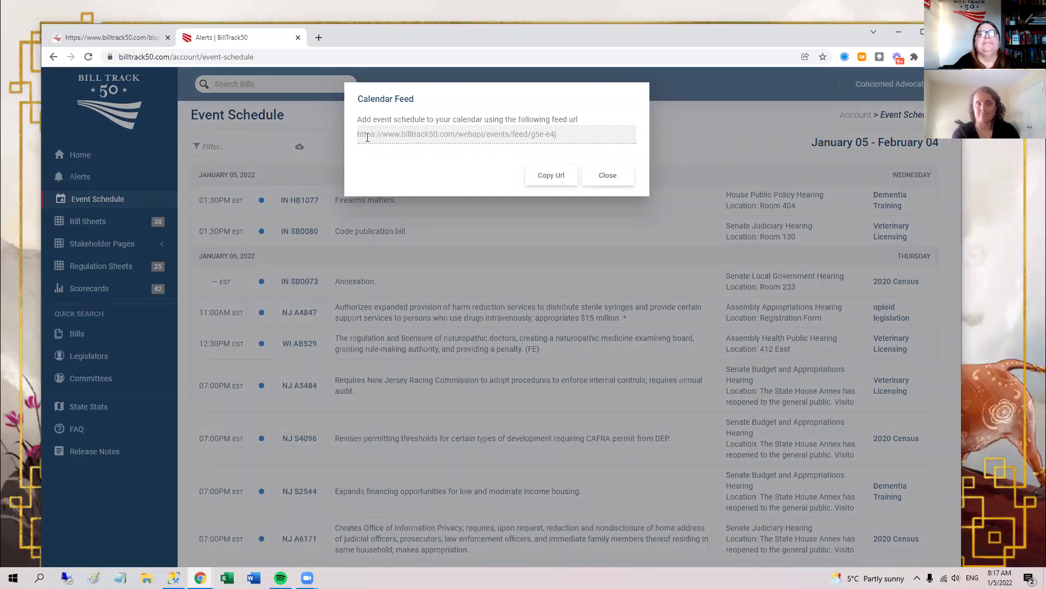
{"action": "left_click", "coordinate": [545, 176]}
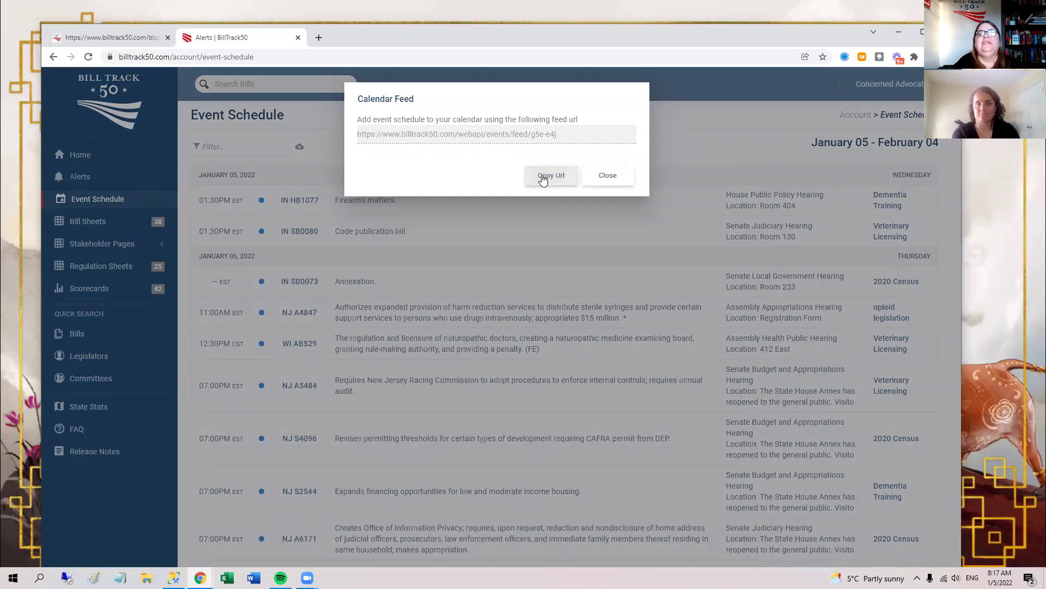
{"action": "left_click", "coordinate": [597, 180]}
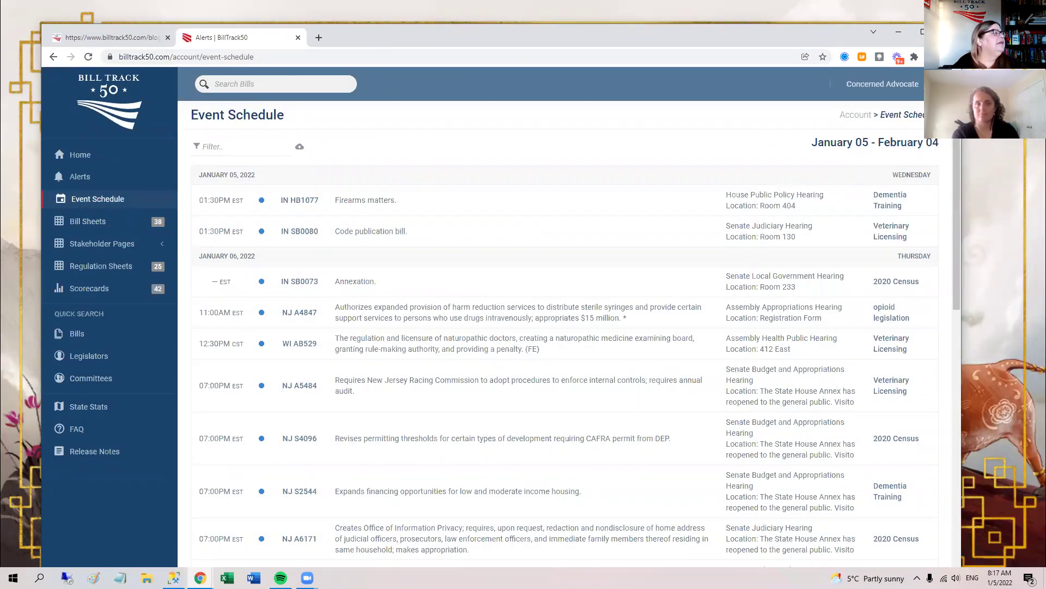
Step: Switch to Google Calendar in the browser and hide the work calendar from the week view
{"action": "left_click", "coordinate": [164, 39]}
{"action": "left_click_drag", "start_coordinate": [164, 39], "coordinate": [59, 38]}
{"action": "left_click", "coordinate": [61, 352]}
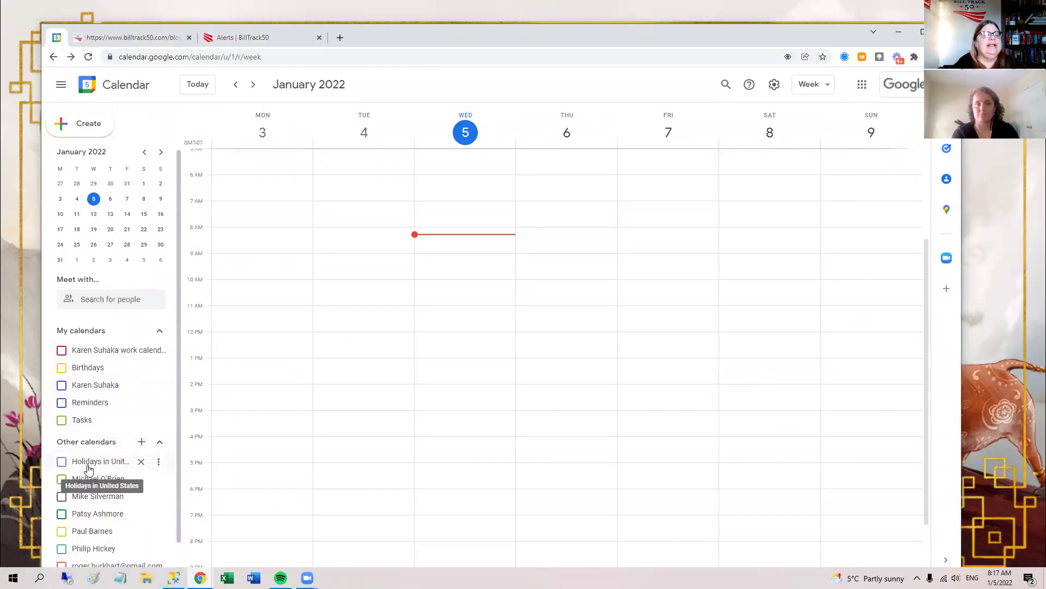
Step: Add another calendar from a URL using the copied BillTrack50 event feed address
{"action": "scroll", "coordinate": [77, 430], "scroll_direction": "down", "scroll_amount": 1}
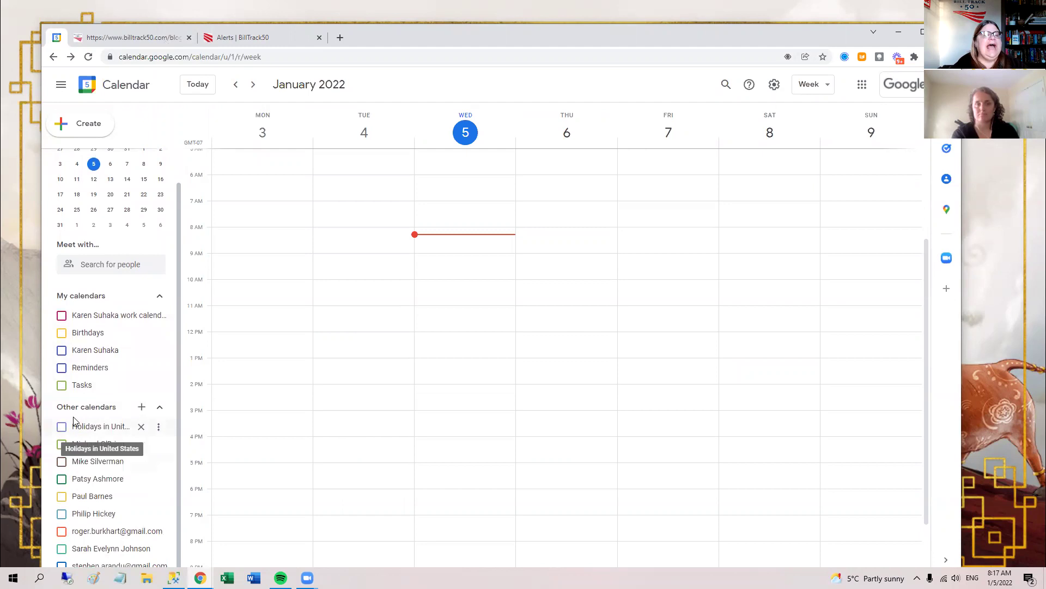
{"action": "left_click", "coordinate": [141, 407]}
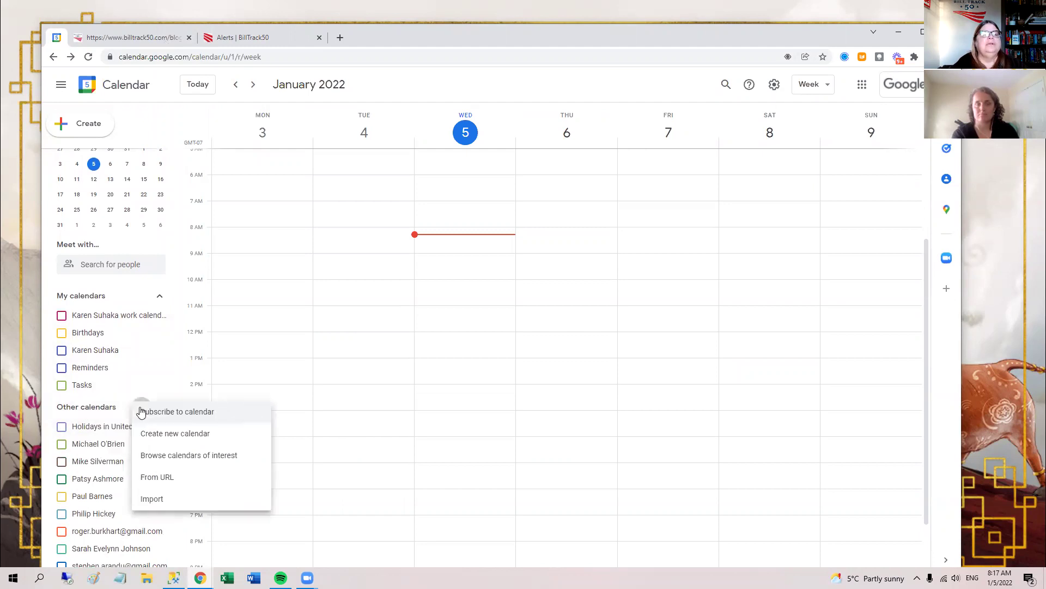
{"action": "left_click", "coordinate": [160, 483]}
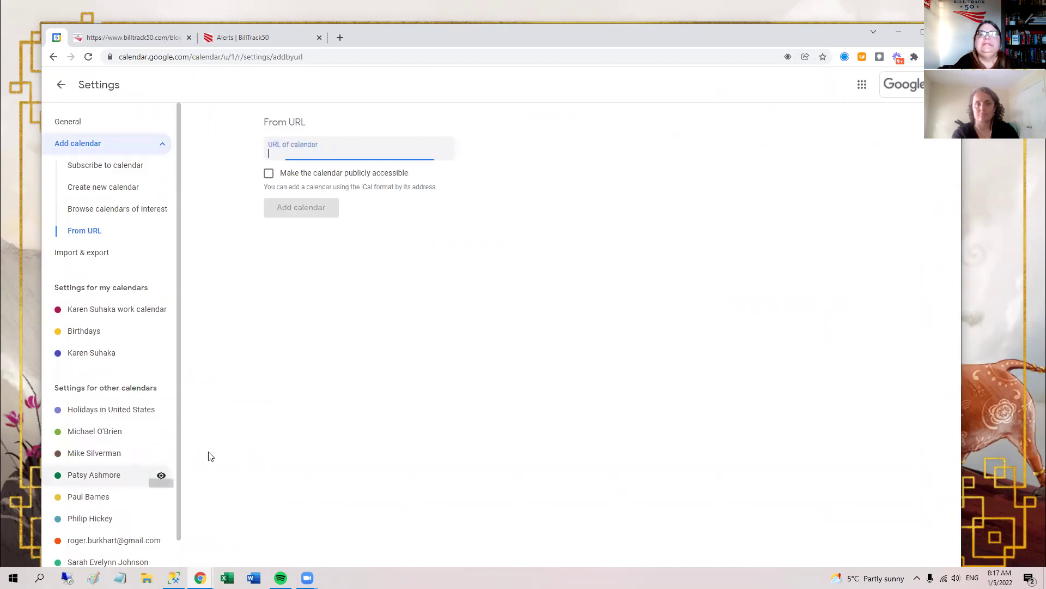
{"action": "key", "text": "ctrl+v"}
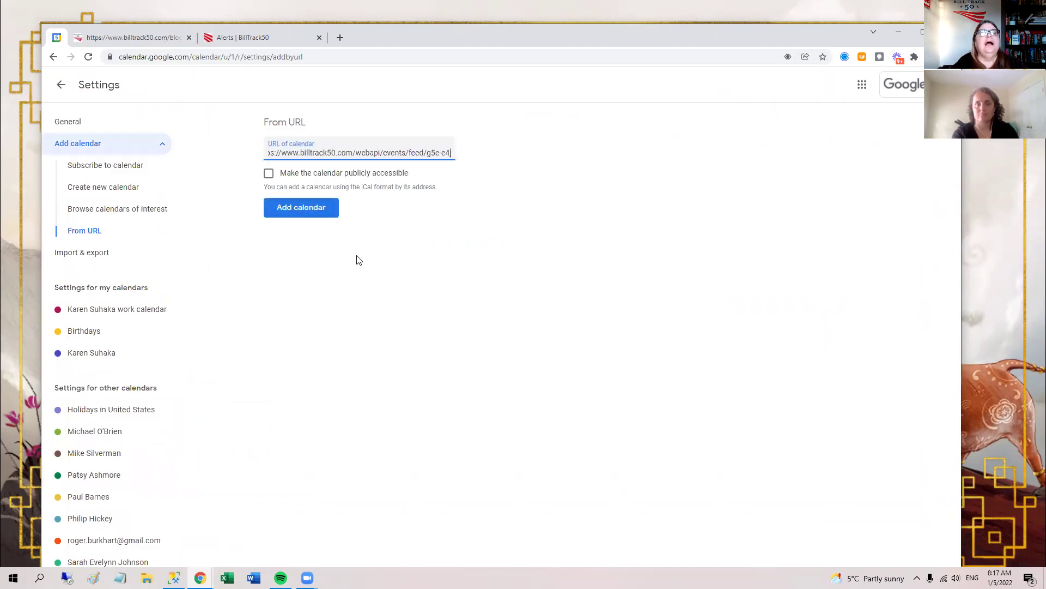
{"action": "left_click", "coordinate": [314, 210]}
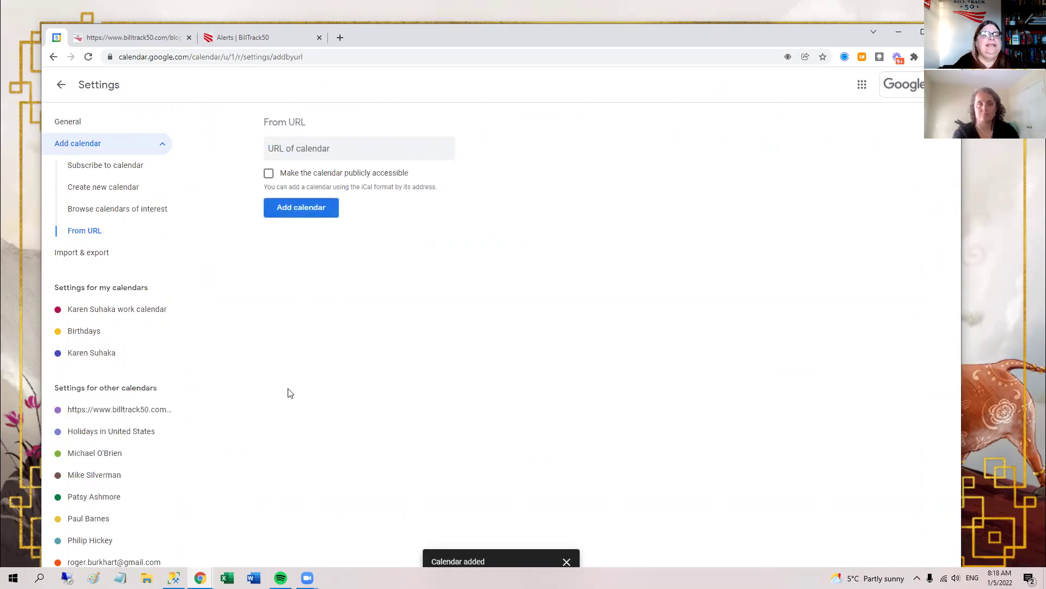
Step: Open the settings of the newly added feed calendar and rename it "hearings"
{"action": "left_click", "coordinate": [109, 413]}
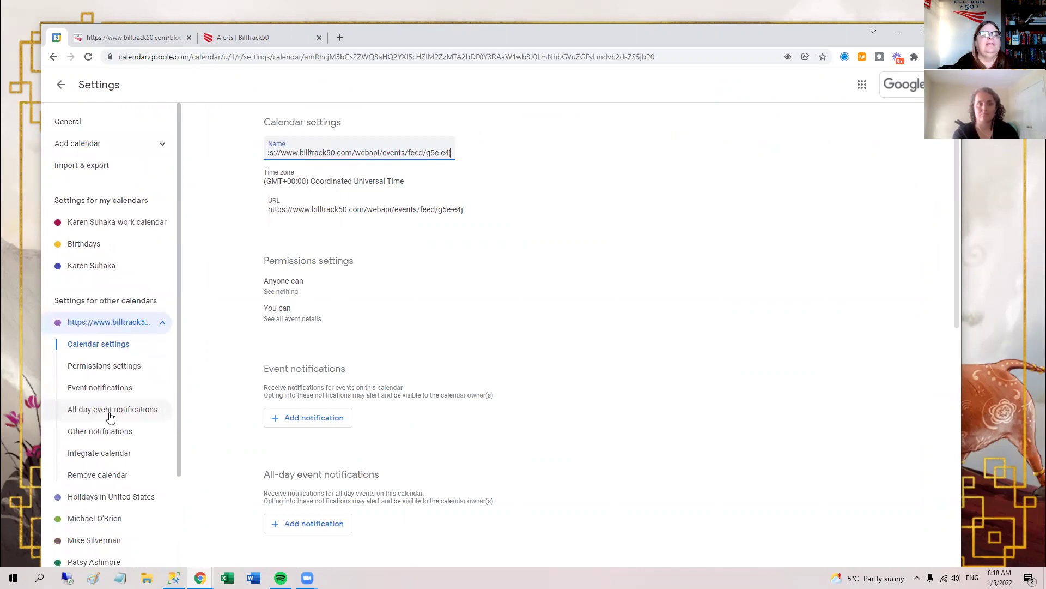
{"action": "triple_click", "coordinate": [297, 156]}
{"action": "type", "text": "hearin"}
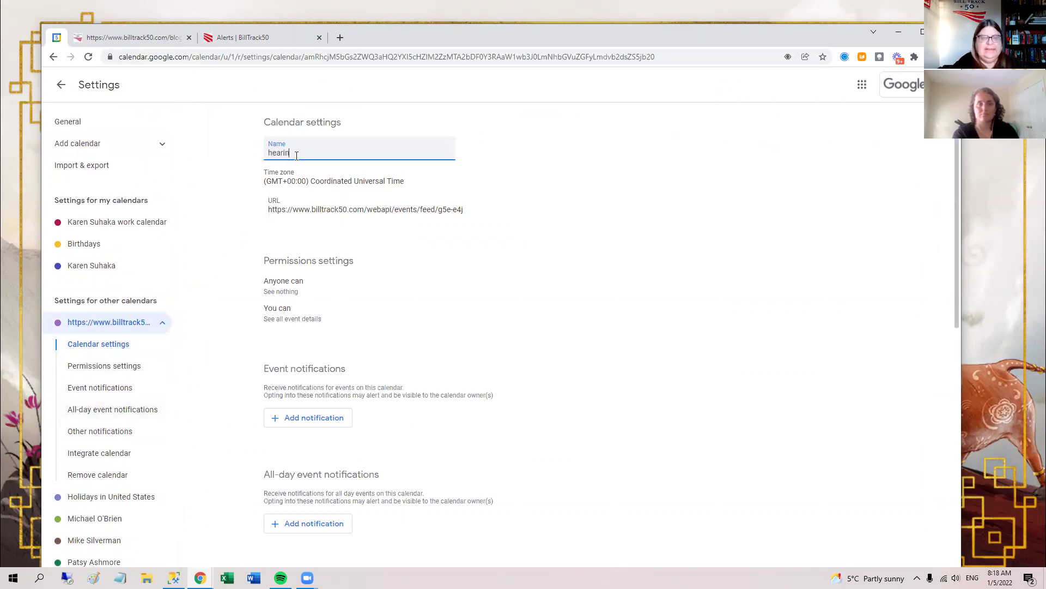
{"action": "type", "text": "gs"}
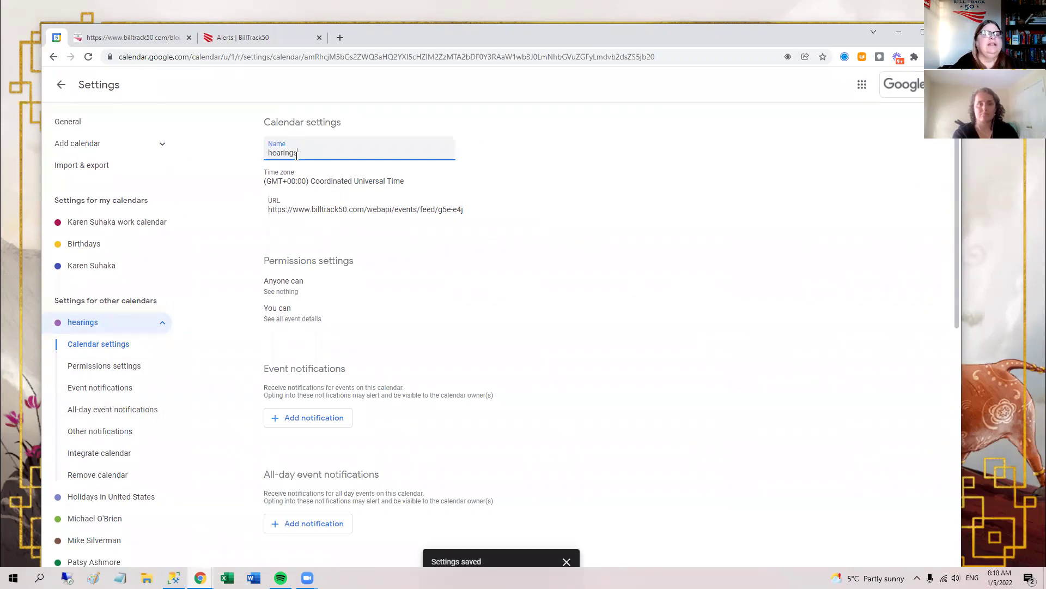
Step: Return to the week view, examine the details of the NJ A4847 hearing event, and switch back to the slide presentation
{"action": "left_click", "coordinate": [61, 85]}
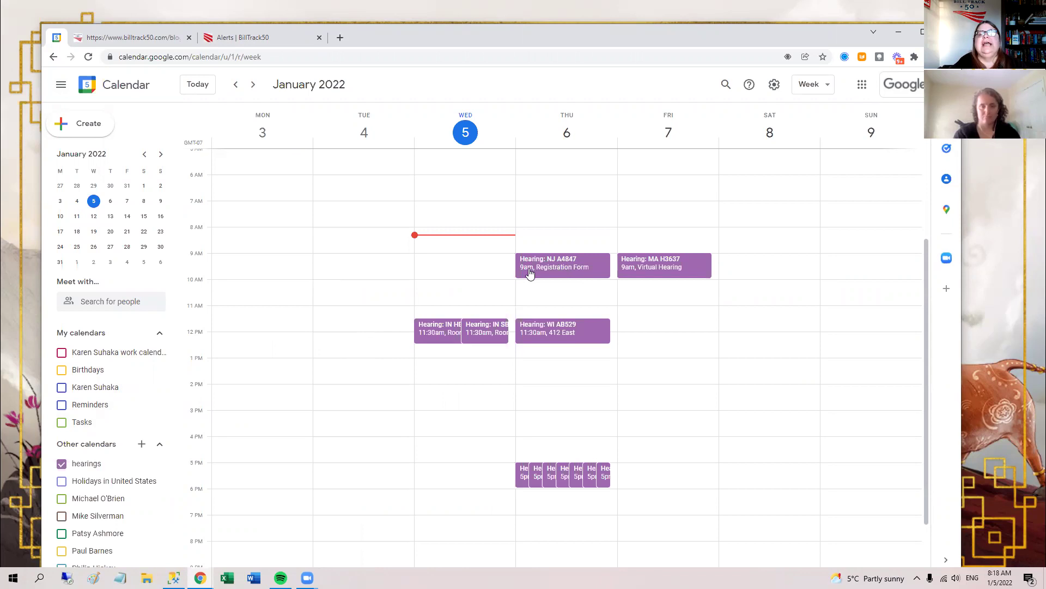
{"action": "left_click", "coordinate": [579, 271]}
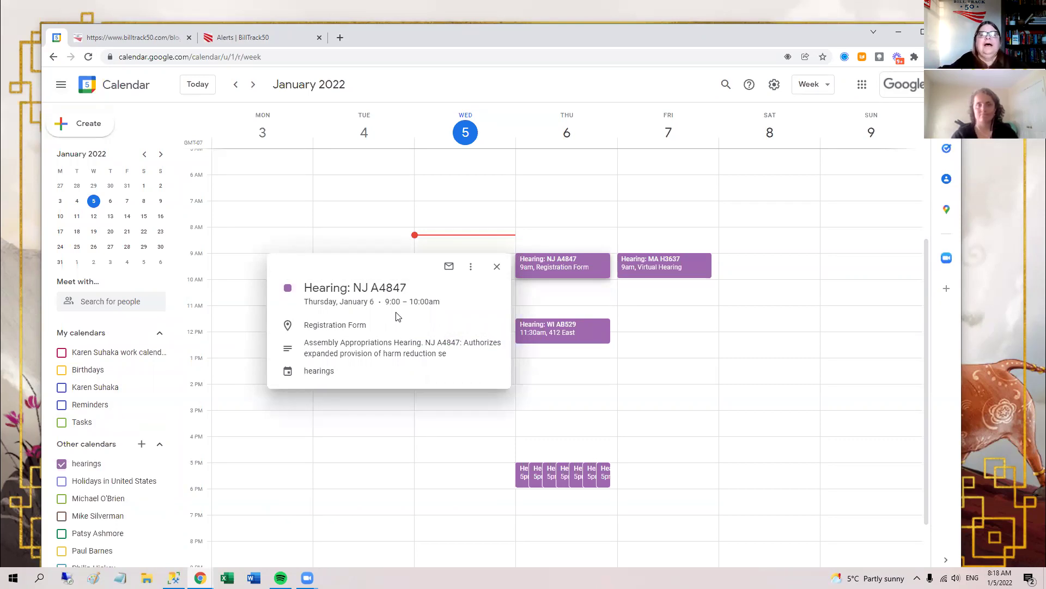
{"action": "left_click", "coordinate": [497, 266]}
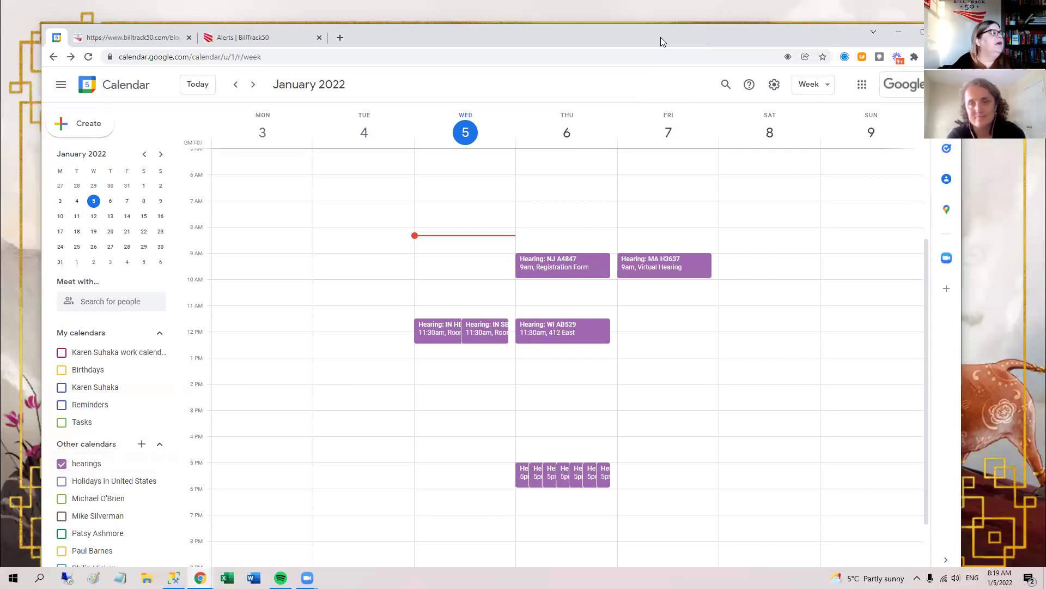
{"action": "key", "text": "alt+Tab"}
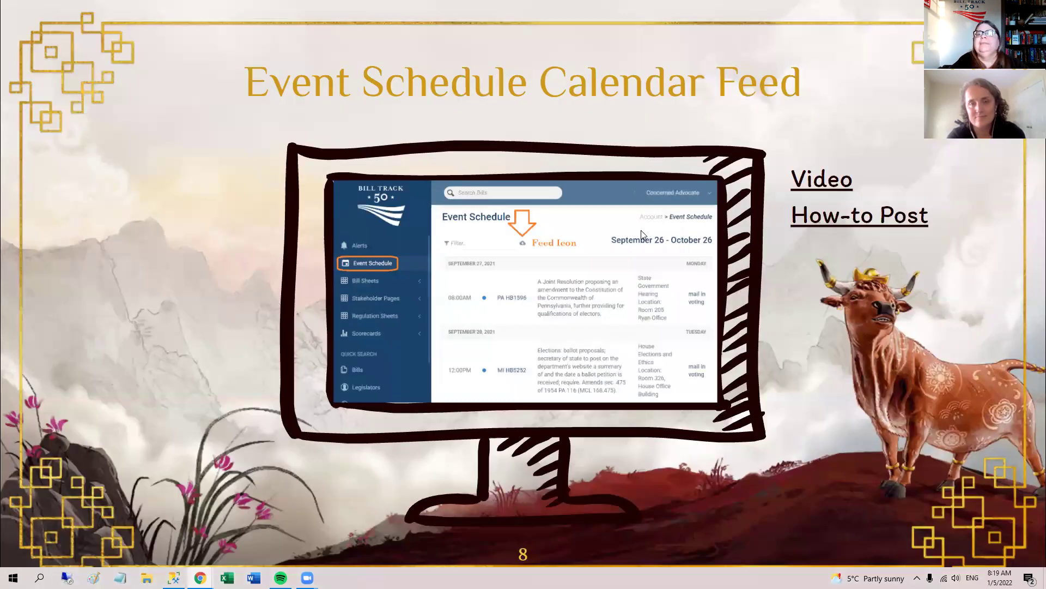
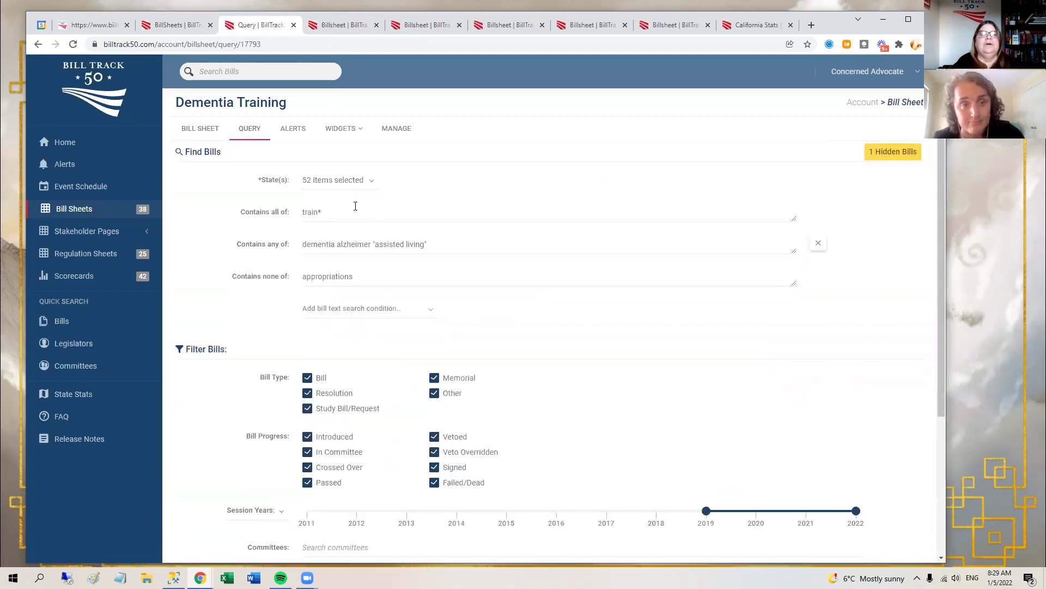
Step: Turn on the New Bill email alert for the Dementia Training bill sheet, save it and close the sheet's tab
{"action": "left_click", "coordinate": [293, 131]}
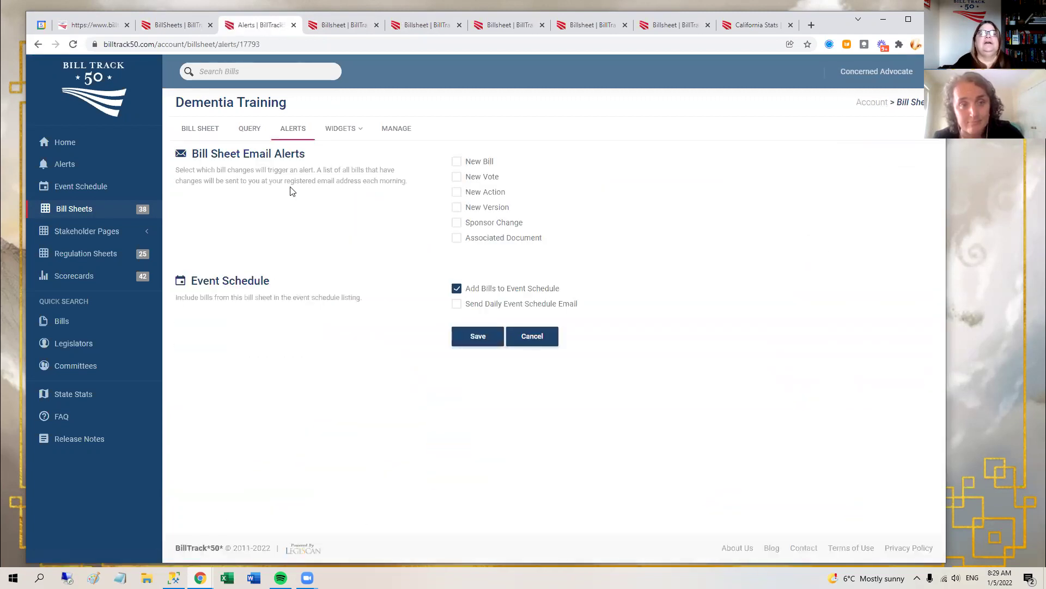
{"action": "left_click", "coordinate": [457, 161]}
{"action": "left_click", "coordinate": [477, 336]}
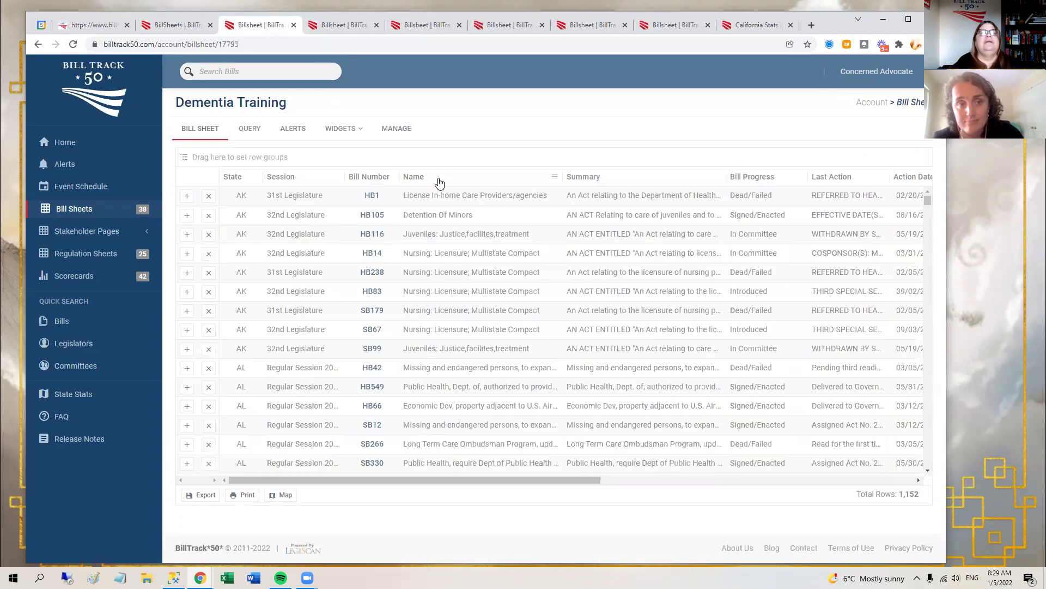
{"action": "left_click", "coordinate": [294, 25]}
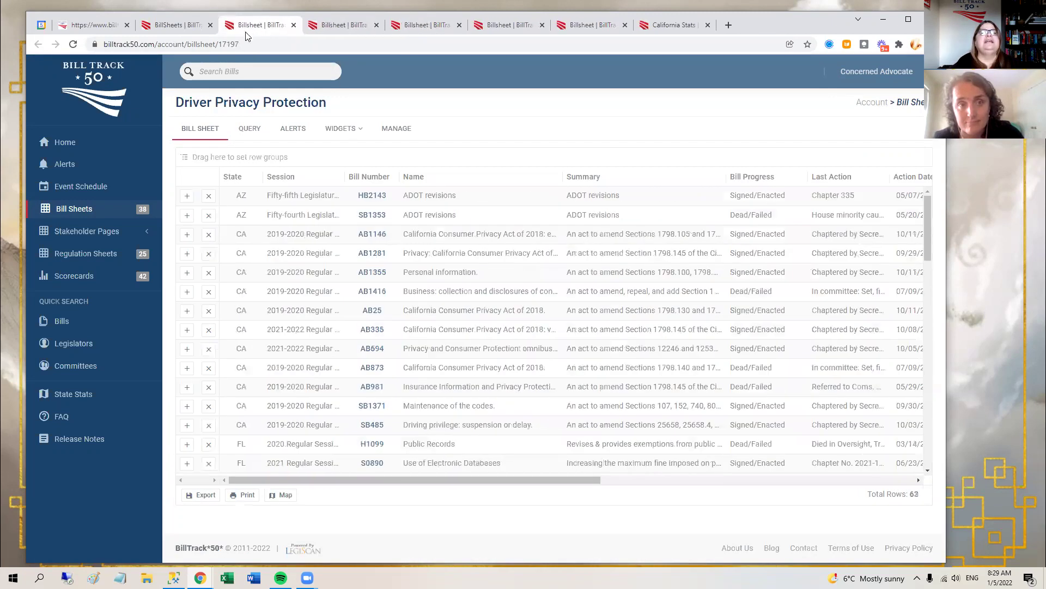
Step: Set the Driver Privacy Protection query's session filter to Current Session, view the sheet's alert settings and close its tab
{"action": "left_click", "coordinate": [250, 129]}
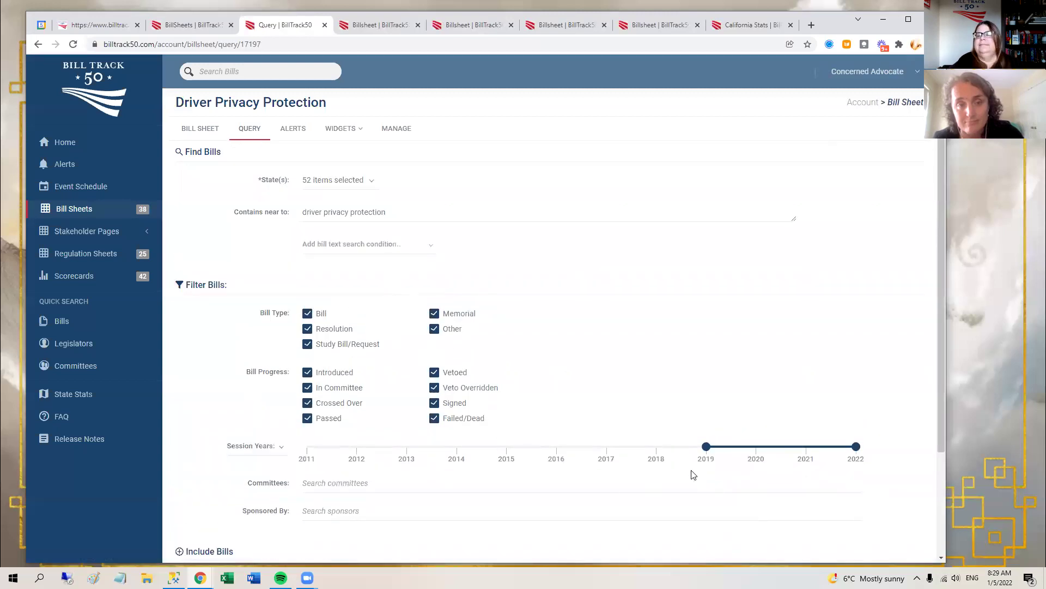
{"action": "left_click", "coordinate": [256, 446]}
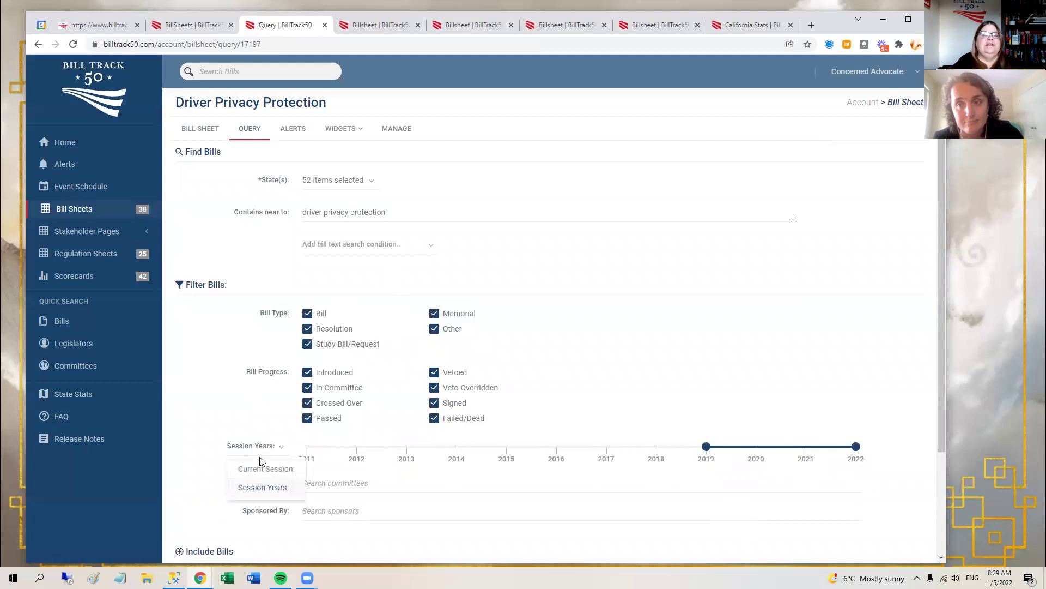
{"action": "left_click", "coordinate": [260, 470]}
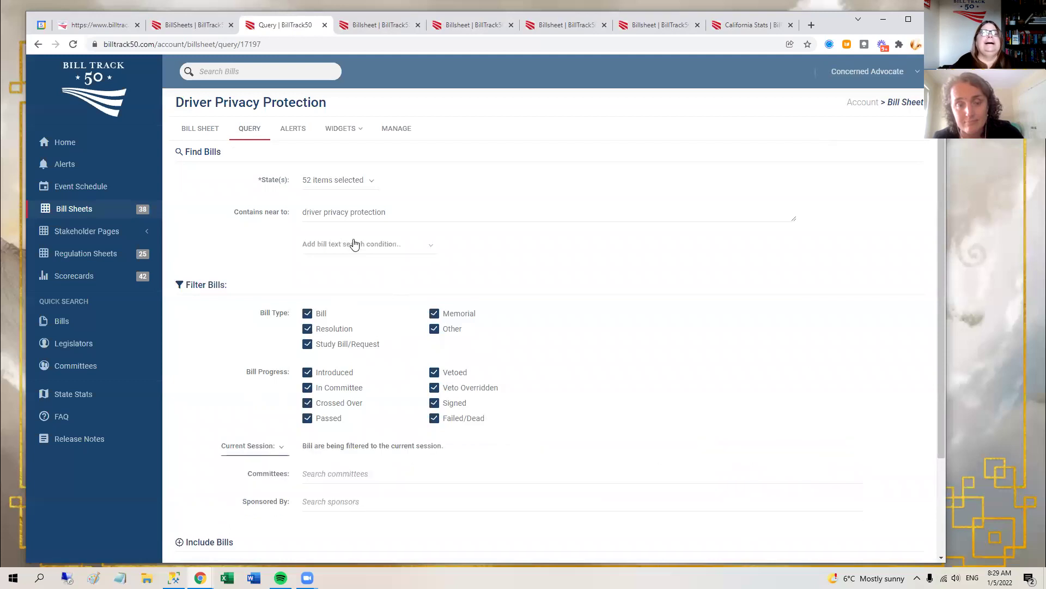
{"action": "left_click", "coordinate": [294, 129]}
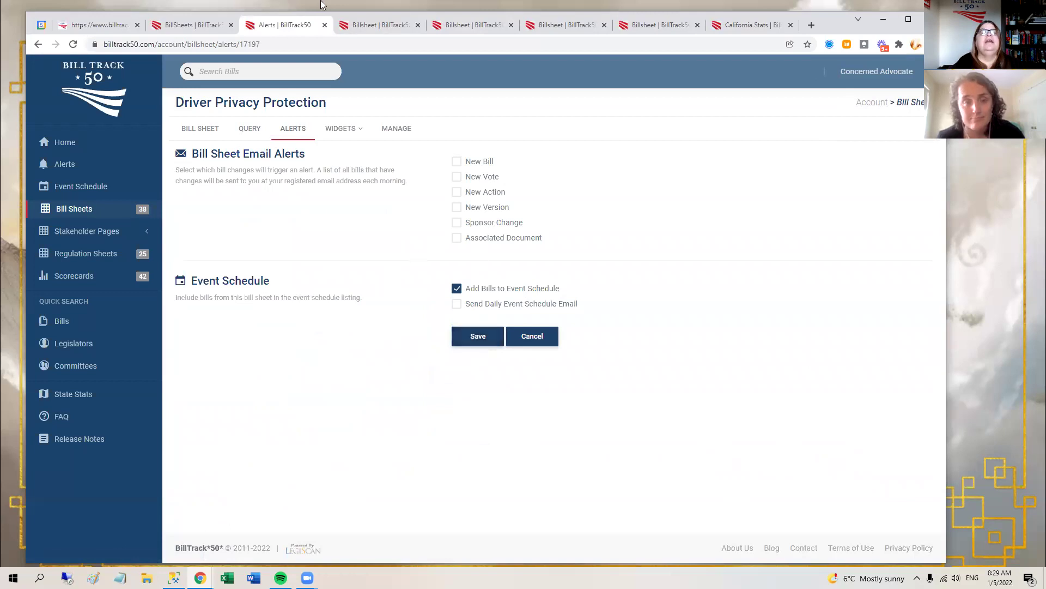
{"action": "left_click", "coordinate": [325, 25]}
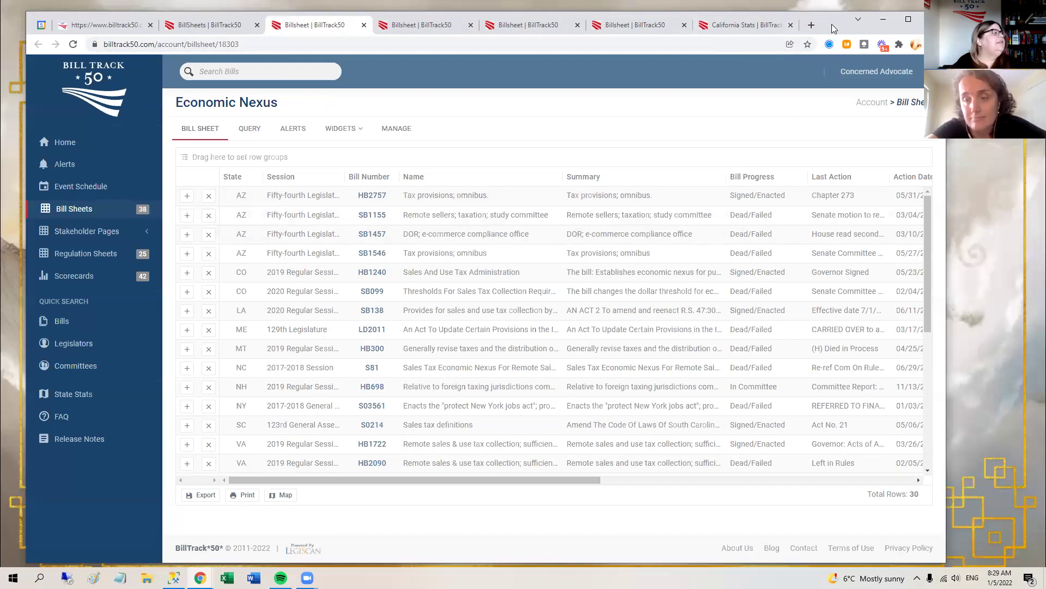
Step: Switch to the slide presentation and advance from Review Sheets to the Taking Snapshot slide
{"action": "key", "text": "alt+Tab"}
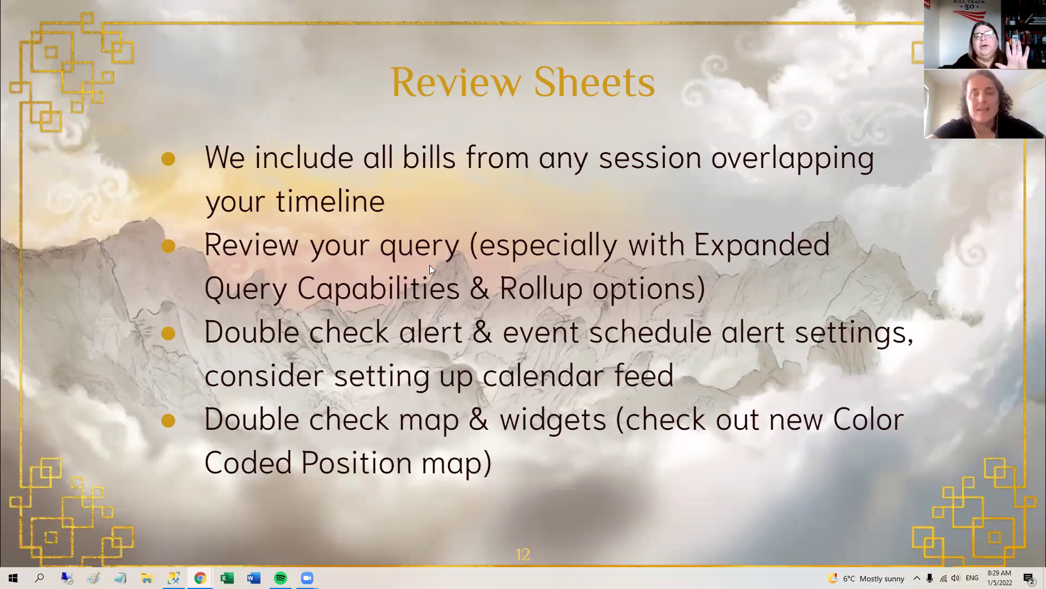
{"action": "key", "text": "Right"}
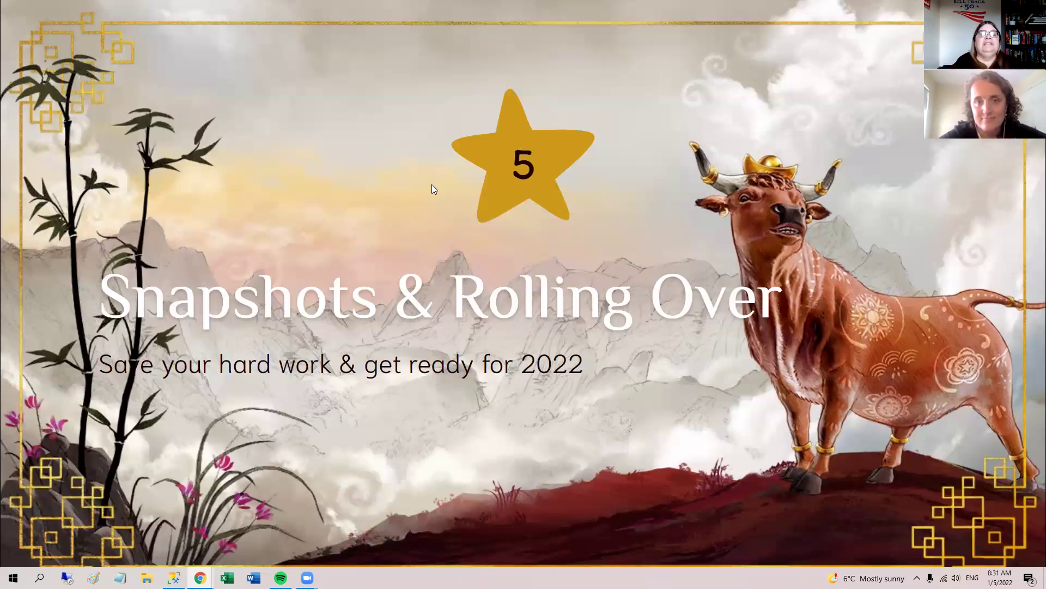
{"action": "key", "text": "Right"}
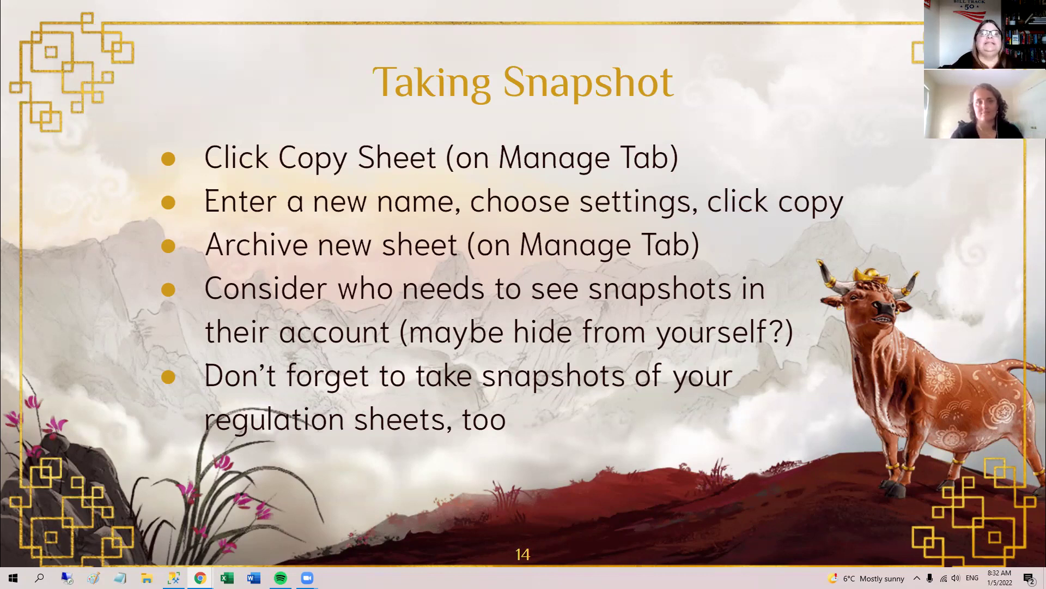
Step: Switch back to BillTrack50 in the browser and open the management settings of the Biosimilar bill sheet
{"action": "key", "text": "alt+Tab"}
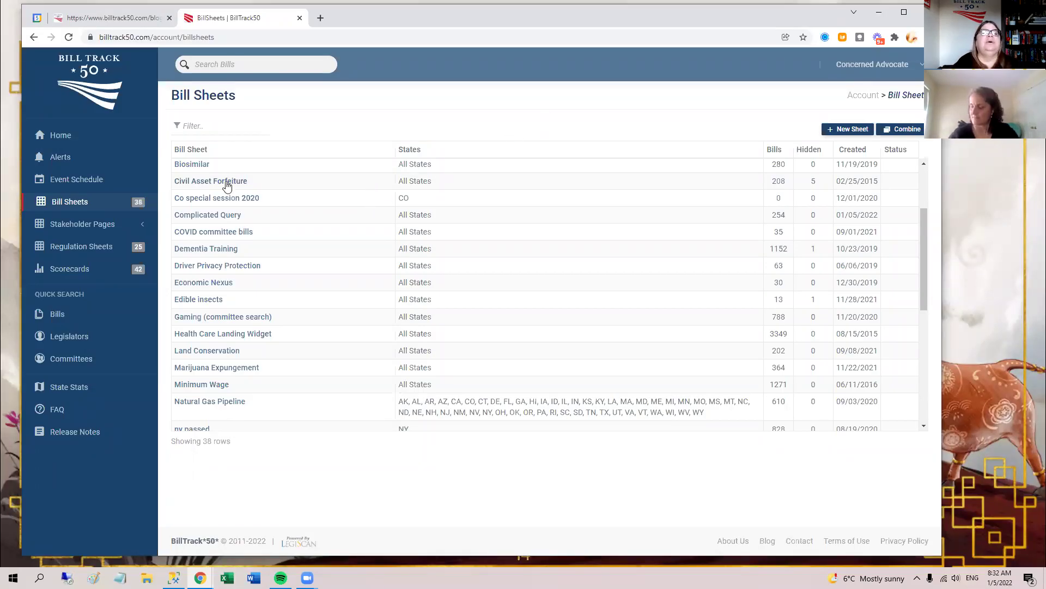
{"action": "left_click", "coordinate": [195, 164]}
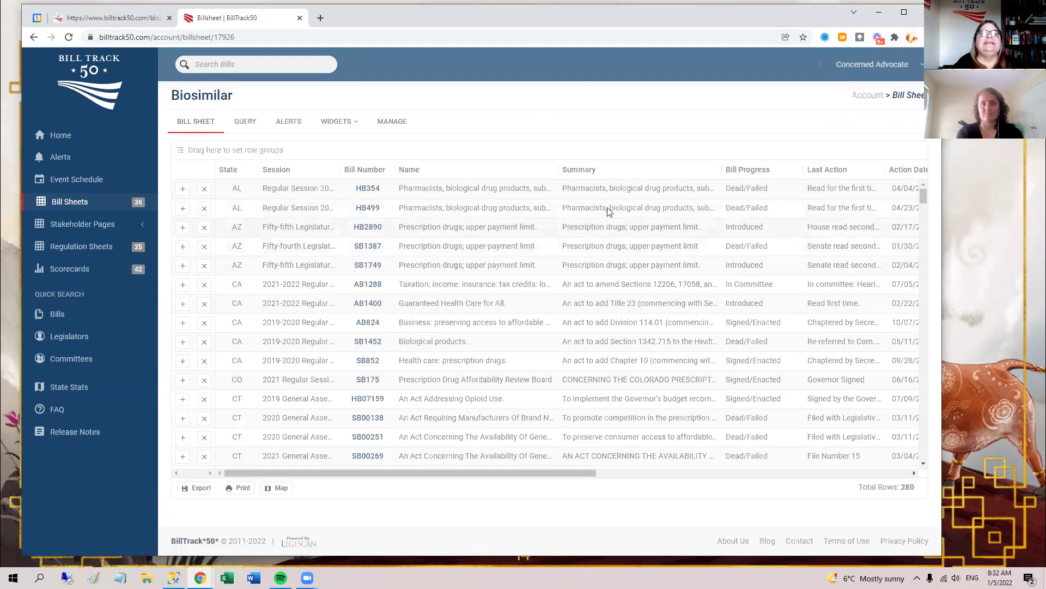
{"action": "left_click", "coordinate": [403, 125]}
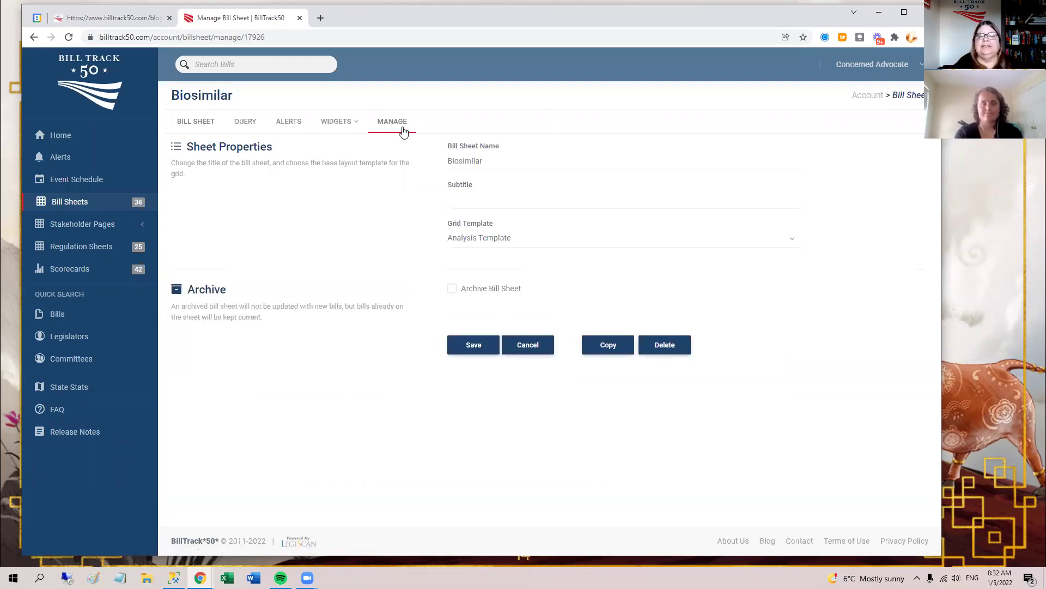
Step: Copy the Biosimilar bill sheet with its user data under the name 2021 Copy of Biosimilar, leaving out the alert settings
{"action": "left_click", "coordinate": [605, 346]}
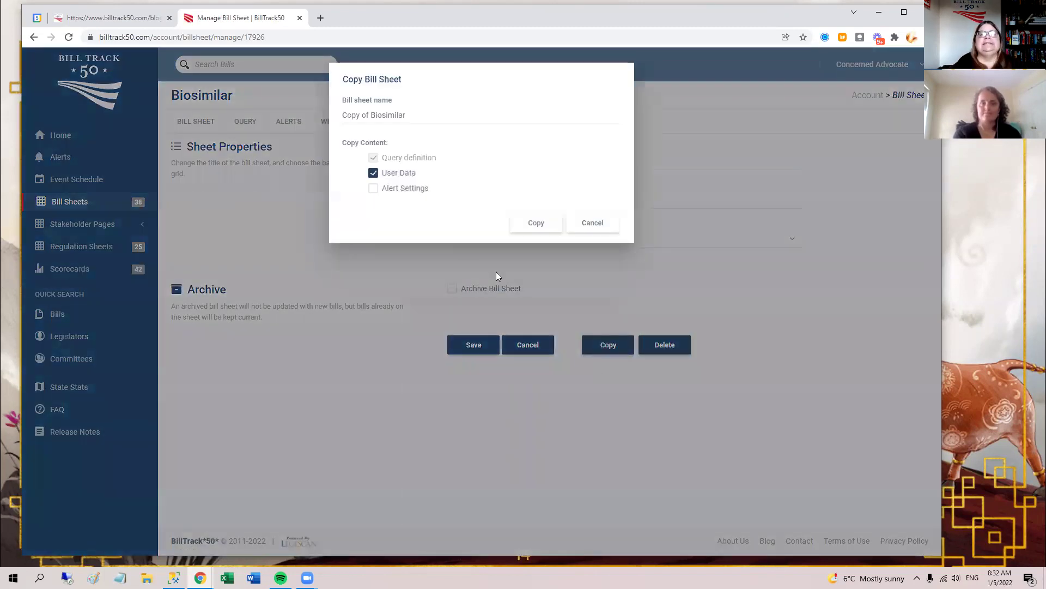
{"action": "left_click", "coordinate": [344, 114]}
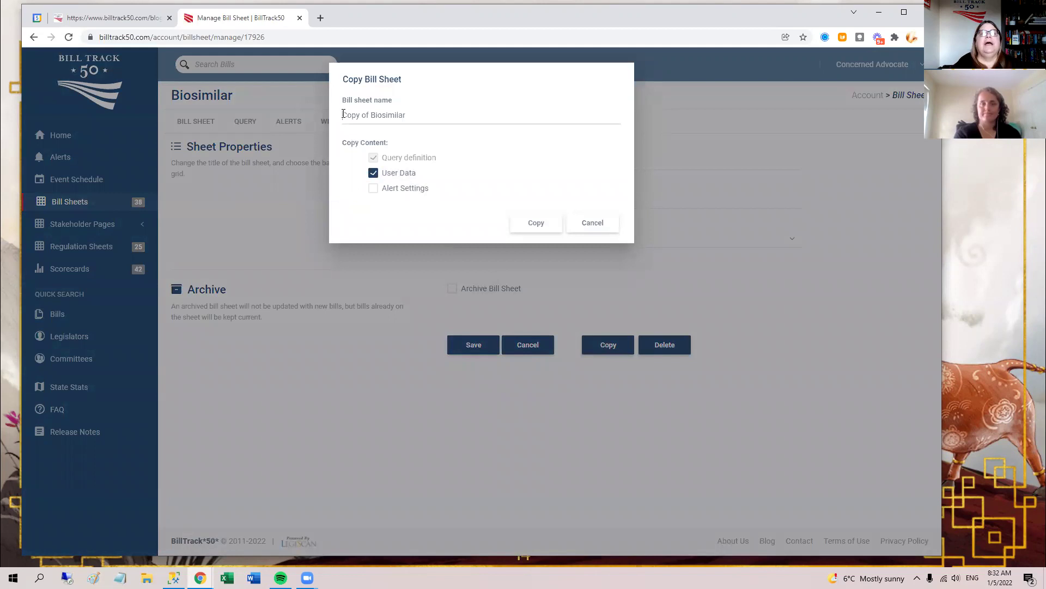
{"action": "type", "text": "2021"}
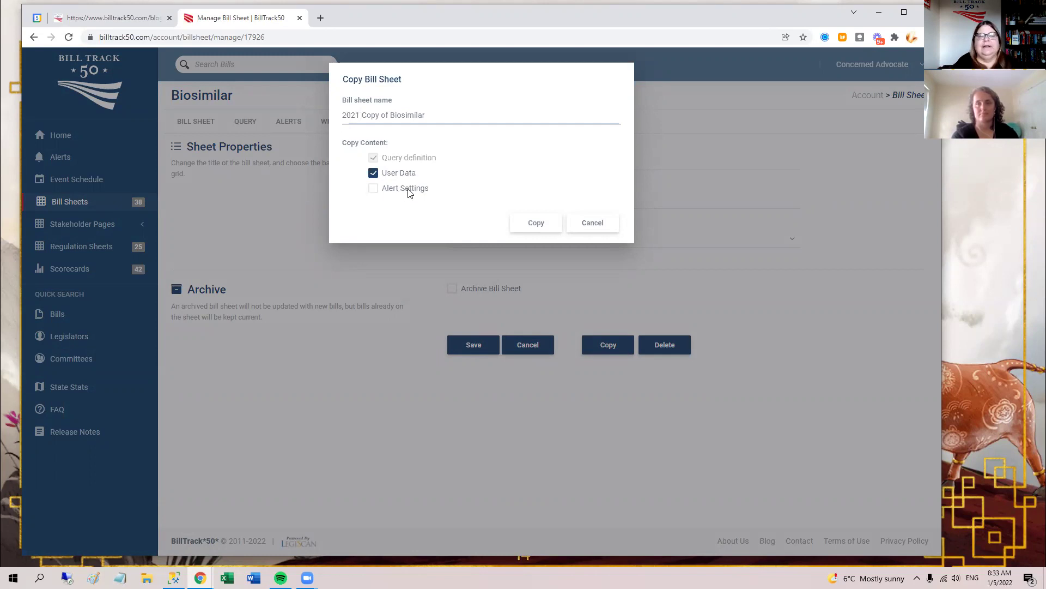
{"action": "left_click", "coordinate": [534, 223]}
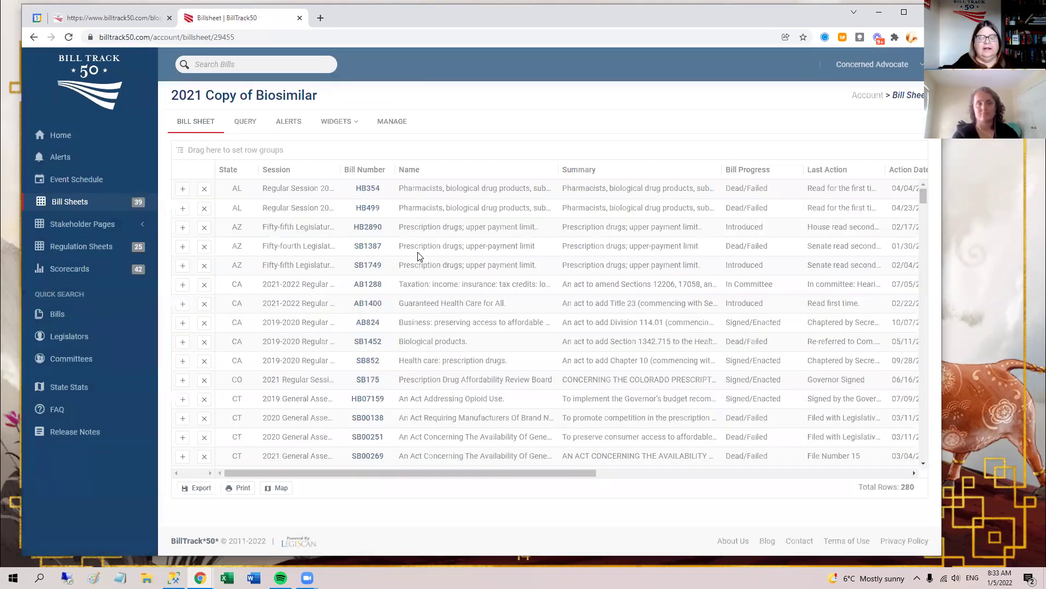
Step: Archive the 2021 Copy of Biosimilar bill sheet and save its settings
{"action": "left_click", "coordinate": [397, 123]}
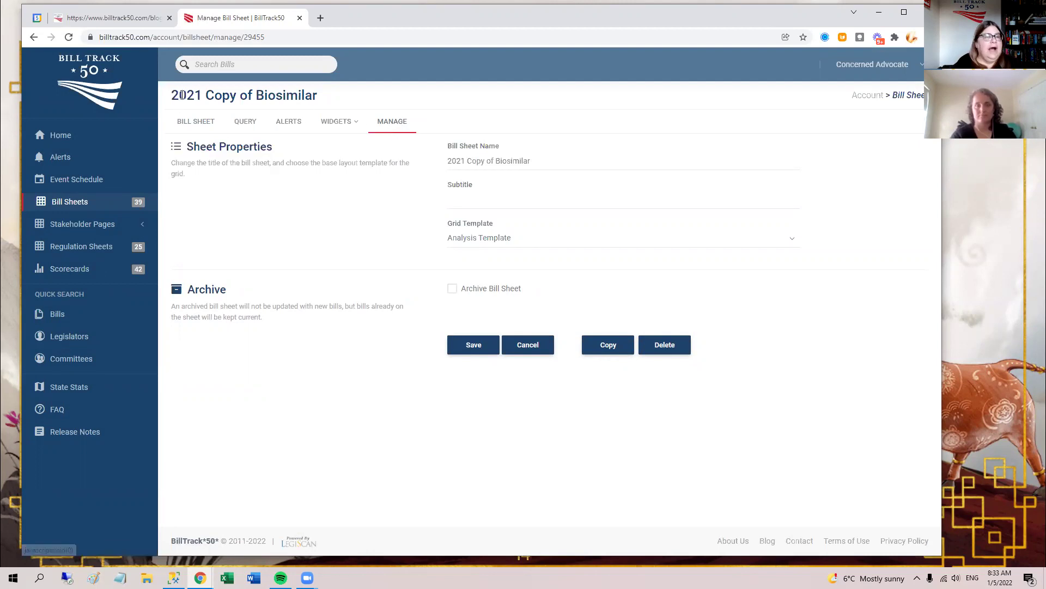
{"action": "left_click", "coordinate": [479, 292]}
{"action": "left_click", "coordinate": [476, 344]}
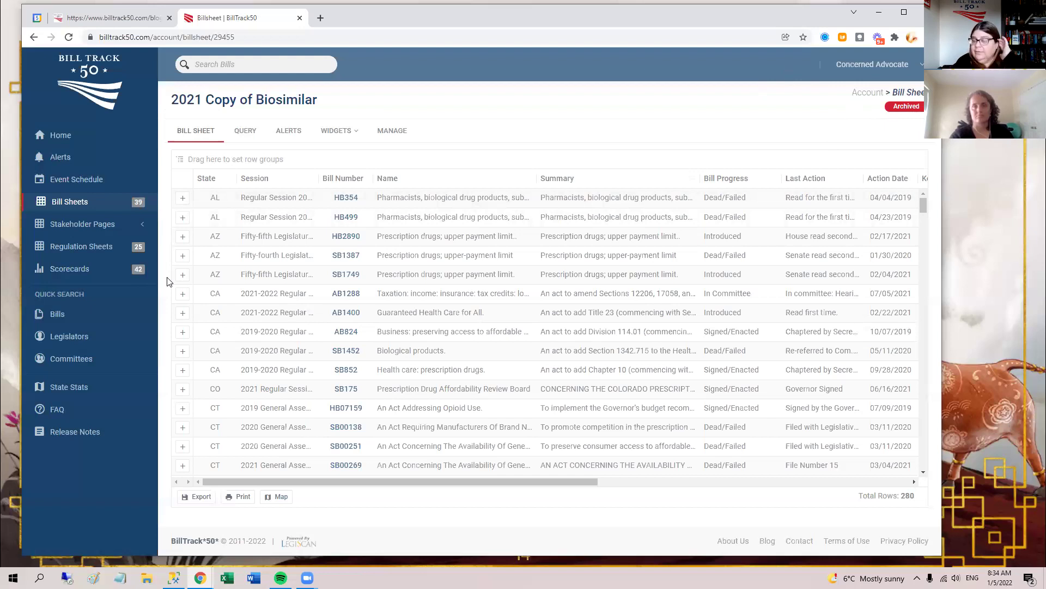
Step: Inspect the archived copy's query settings, and toggle its Archive Bill Sheet option off and back on without saving
{"action": "left_click", "coordinate": [243, 131]}
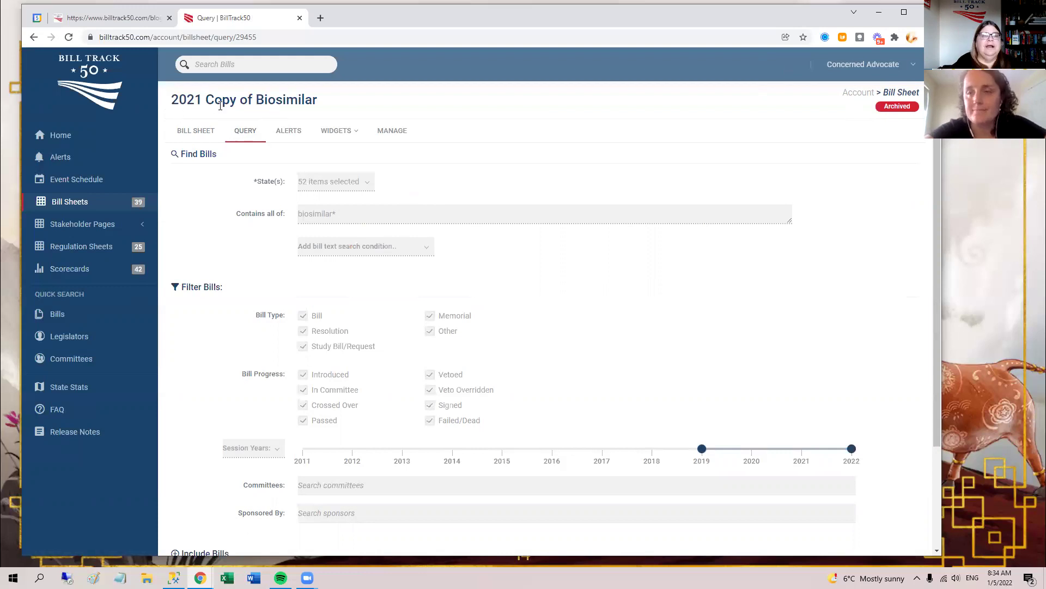
{"action": "left_click", "coordinate": [389, 134]}
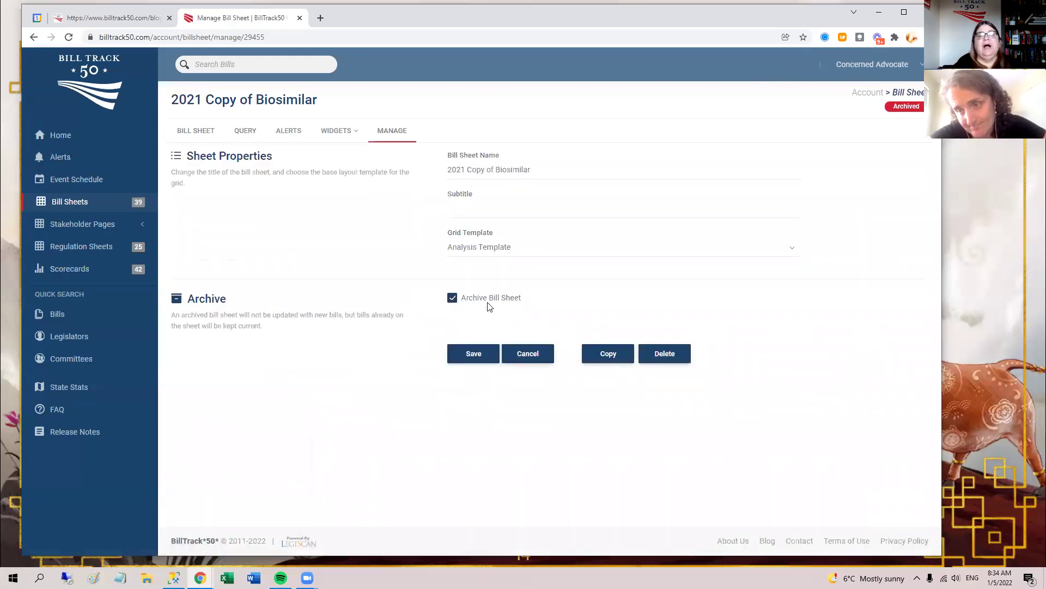
{"action": "left_click", "coordinate": [489, 301]}
{"action": "left_click", "coordinate": [509, 303]}
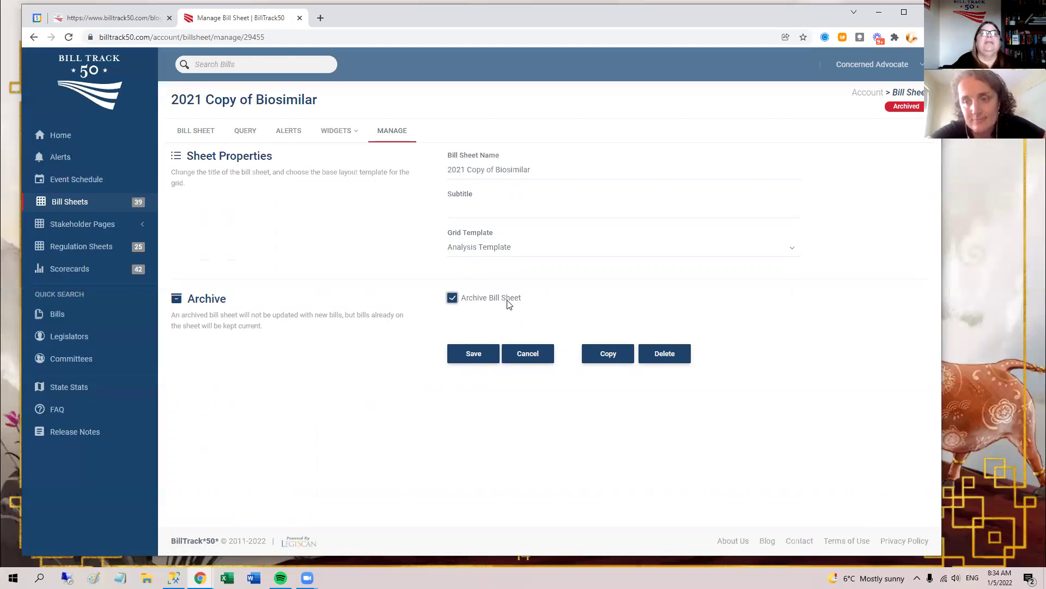
Step: Show the archived sheets at the end of the full bill sheets list
{"action": "left_click", "coordinate": [87, 209]}
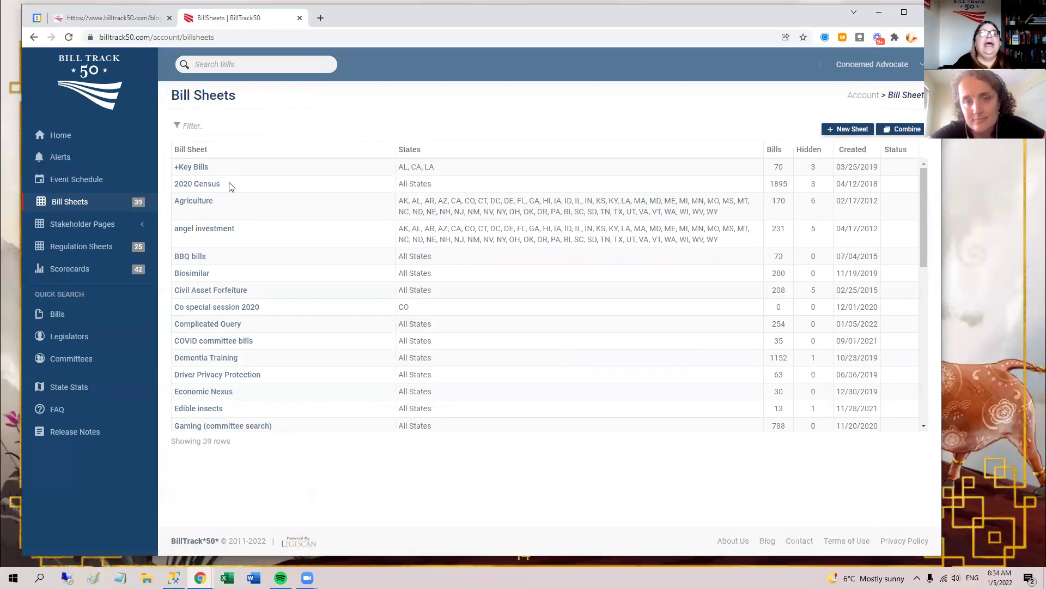
{"action": "left_click_drag", "start_coordinate": [925, 242], "coordinate": [923, 406]}
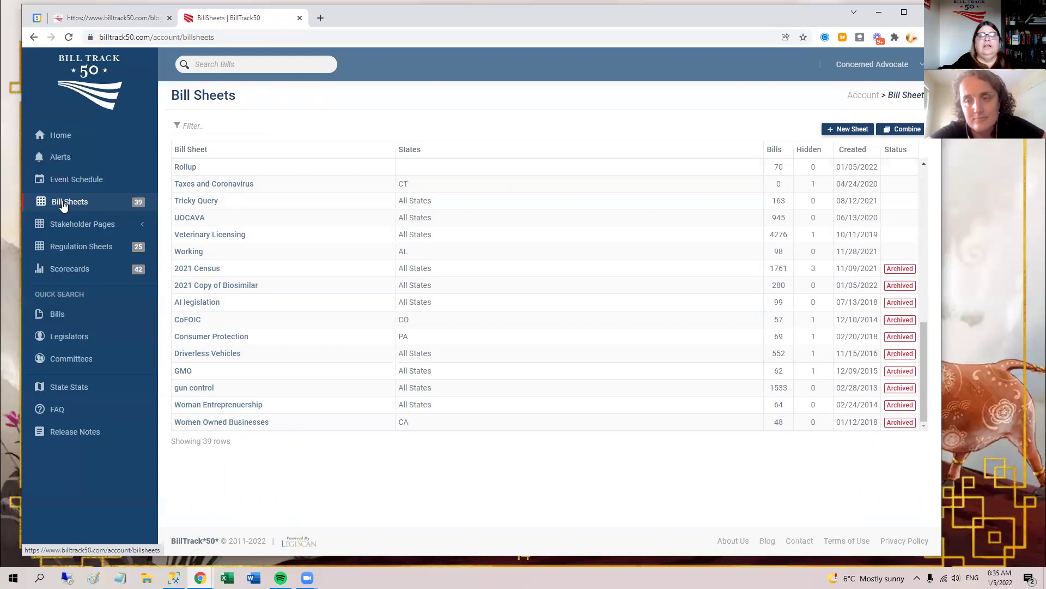
Step: View the account's user and group management options, and switch back to the Taking Snapshot slide in the presentation
{"action": "left_click", "coordinate": [872, 71]}
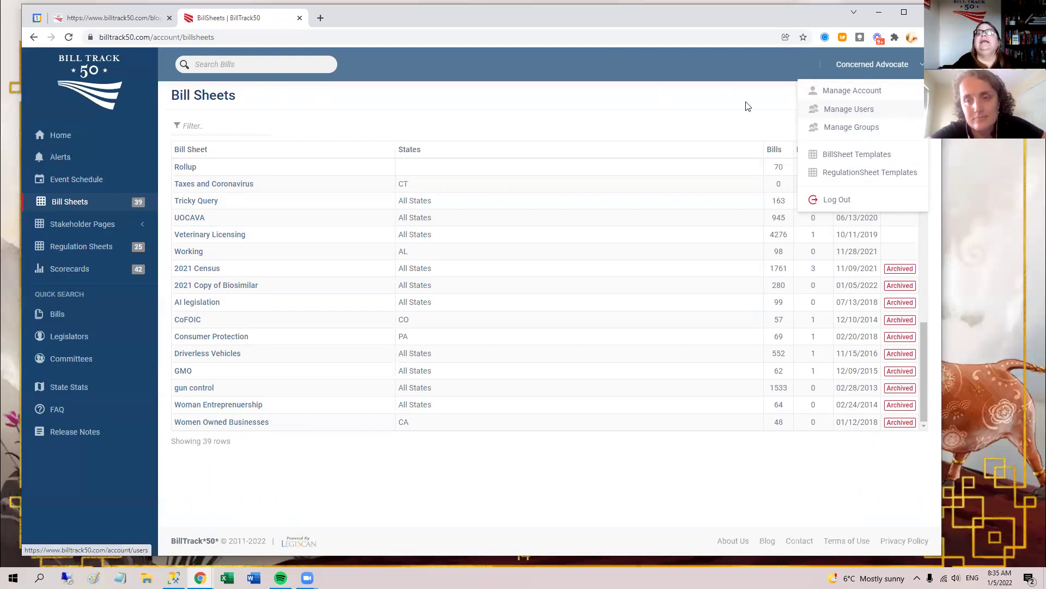
{"action": "left_click", "coordinate": [624, 102]}
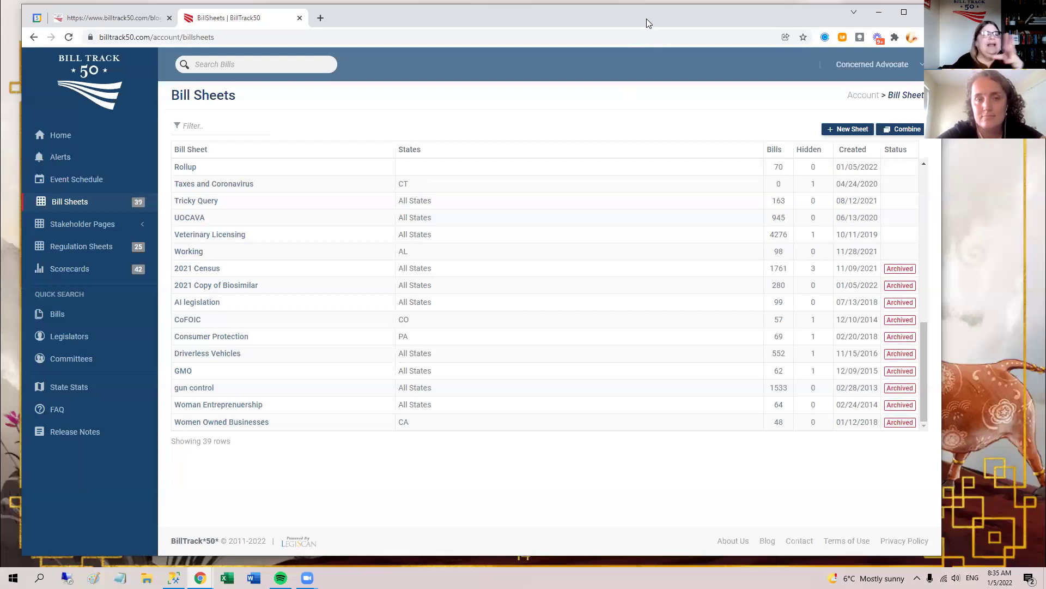
{"action": "key", "text": "alt+Tab"}
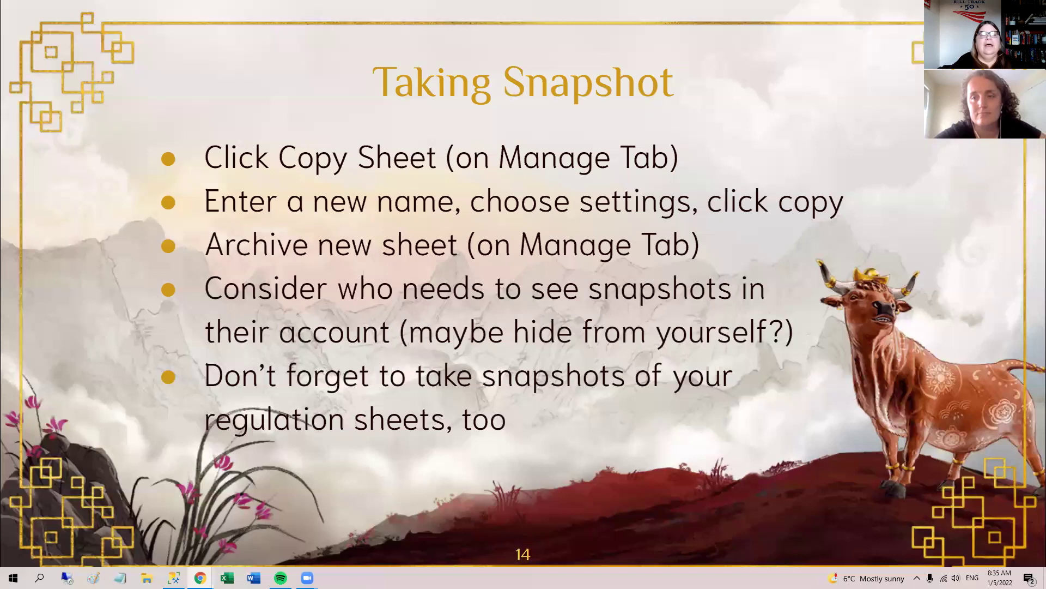